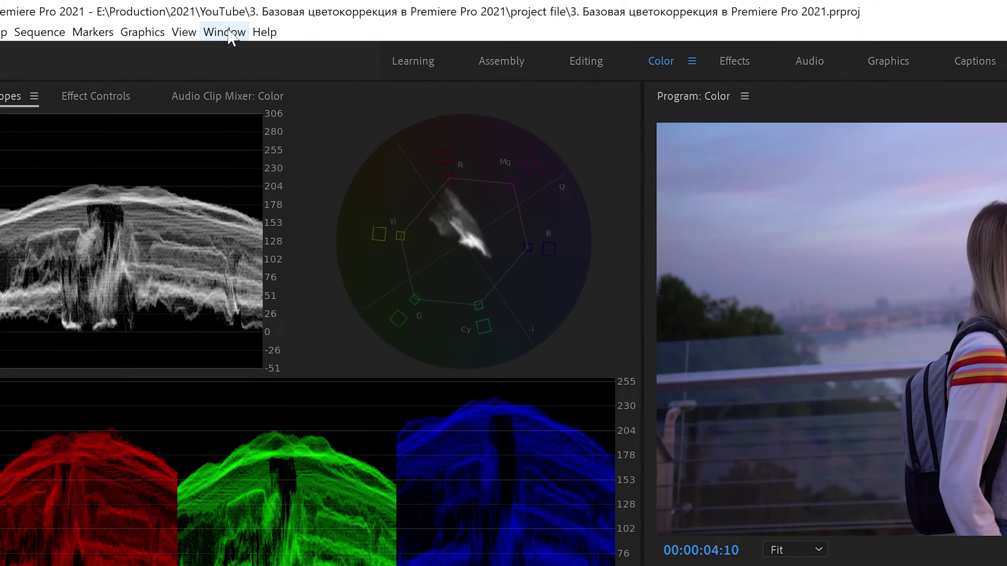
Bring the Lumetri Scopes panel to the front and inspect its display options without changing them
left_click(157, 17)
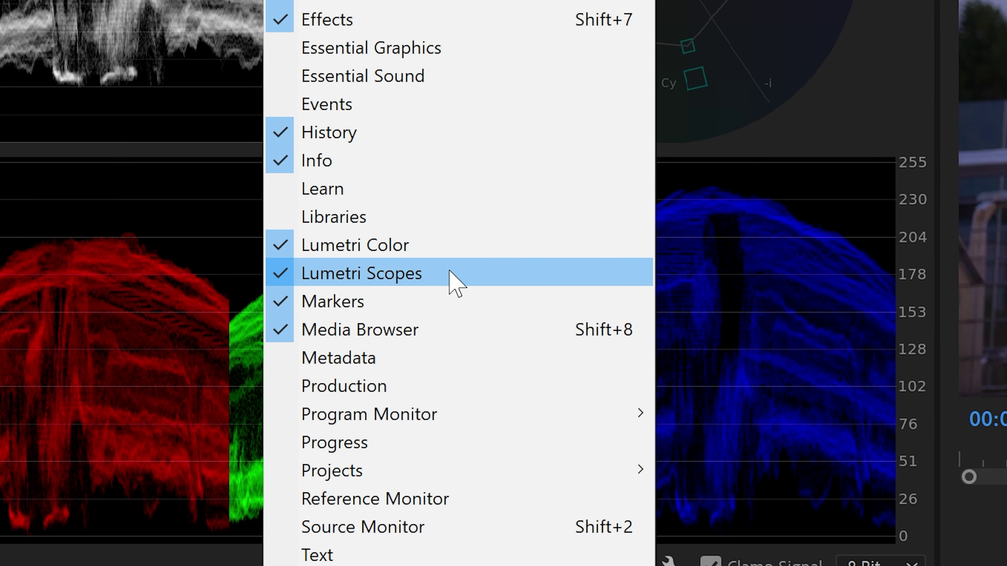
left_click(450, 273)
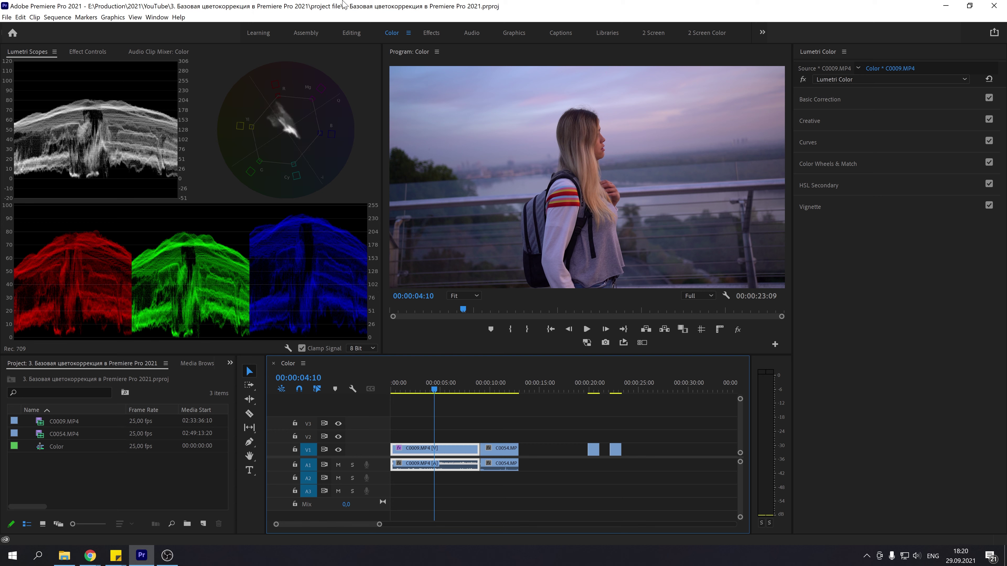
right_click(207, 181)
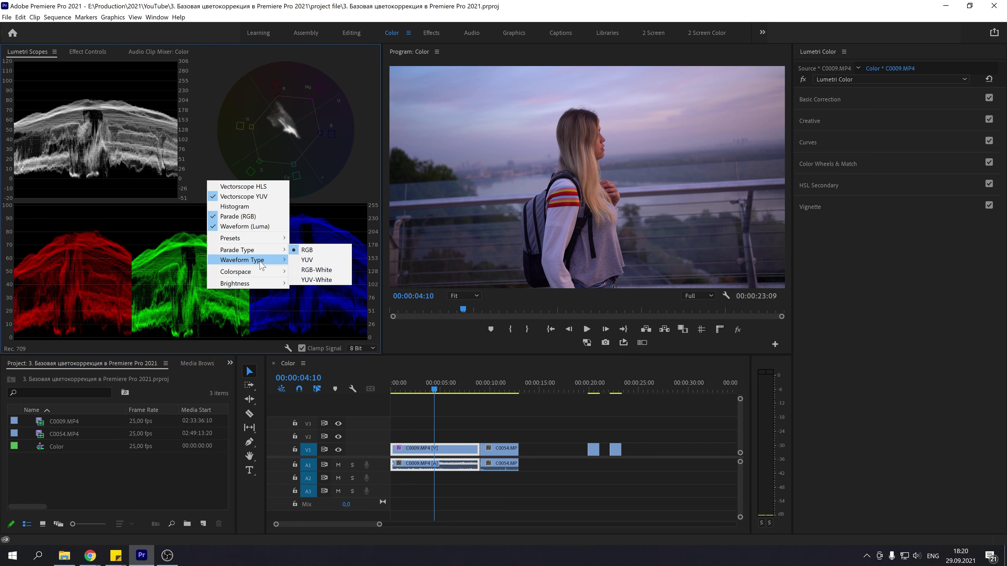
mouse_move(258, 288)
left_click(218, 8)
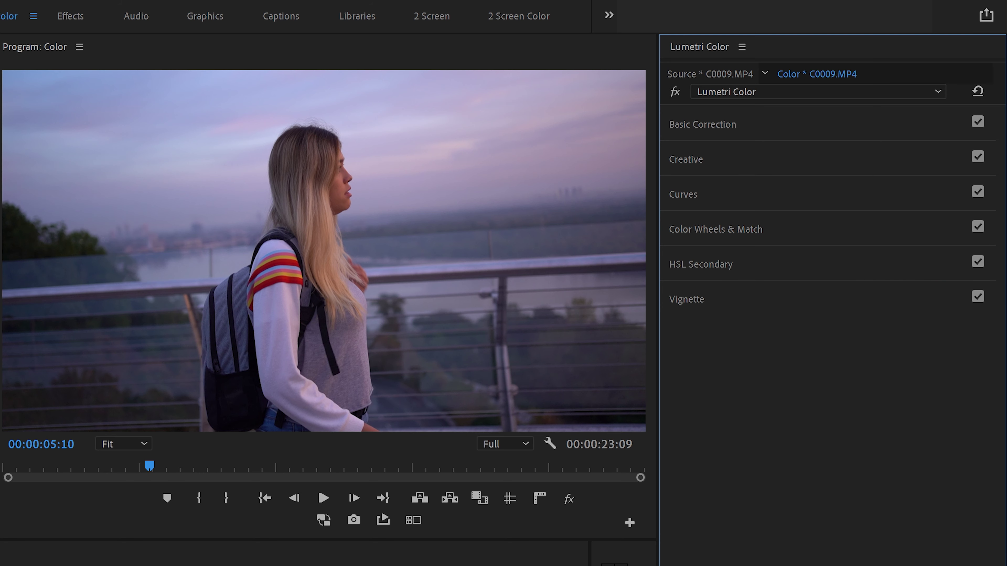
Test Temperature and Tint, then sample white balance from the girl's white sleeve (Temperature 33,2, Tint -35,6)
left_click(718, 126)
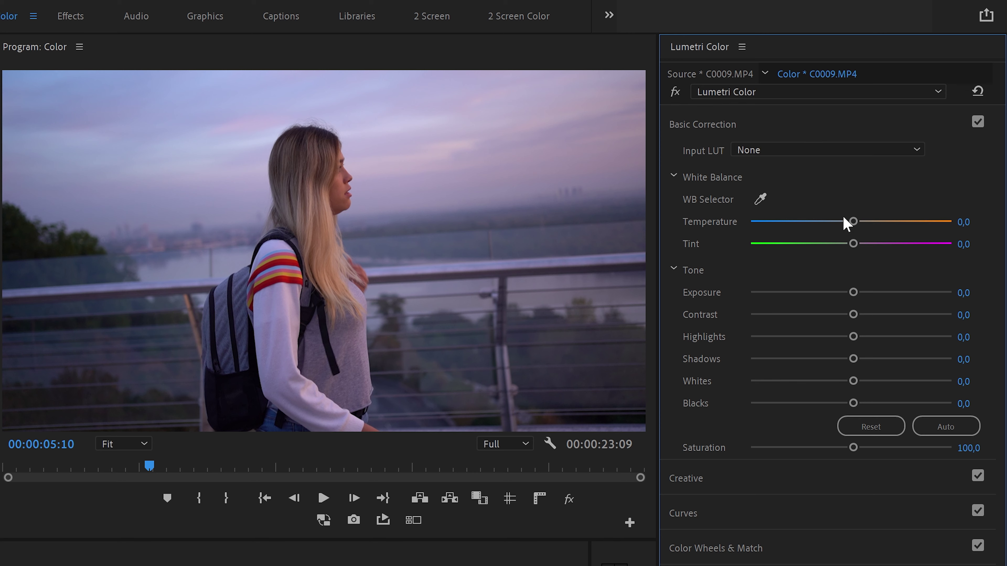
mouse_move(853, 221)
left_mouse_down()
mouse_move(801, 222)
mouse_move(952, 221)
mouse_move(857, 222)
mouse_move(734, 269)
left_mouse_up()
left_click_drag(732, 262, 853, 269)
left_click(761, 199)
left_click(279, 306)
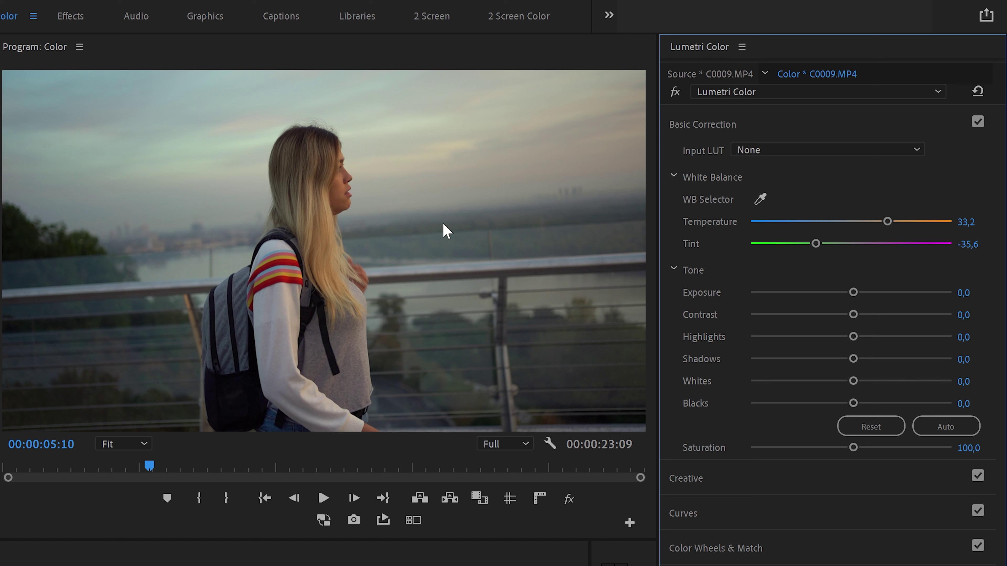
Undo the automatic white balance, then try Exposure and reset Exposure and Contrast to defaults
key("ctrl+z")
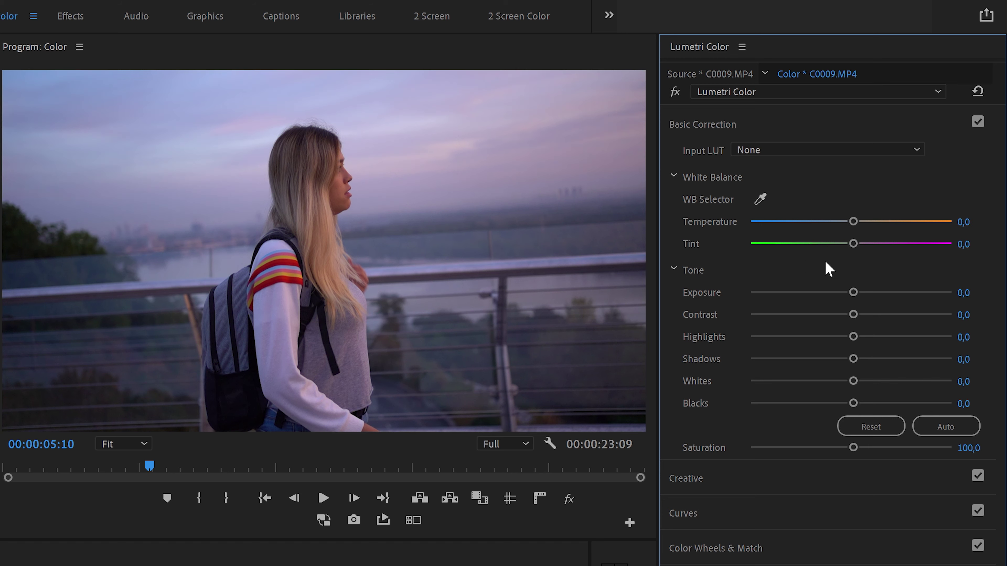
mouse_move(853, 292)
left_mouse_down()
mouse_move(876, 293)
mouse_move(854, 306)
mouse_move(832, 300)
mouse_move(859, 320)
mouse_move(811, 333)
mouse_move(759, 322)
left_mouse_up()
double_click(845, 293)
double_click(853, 315)
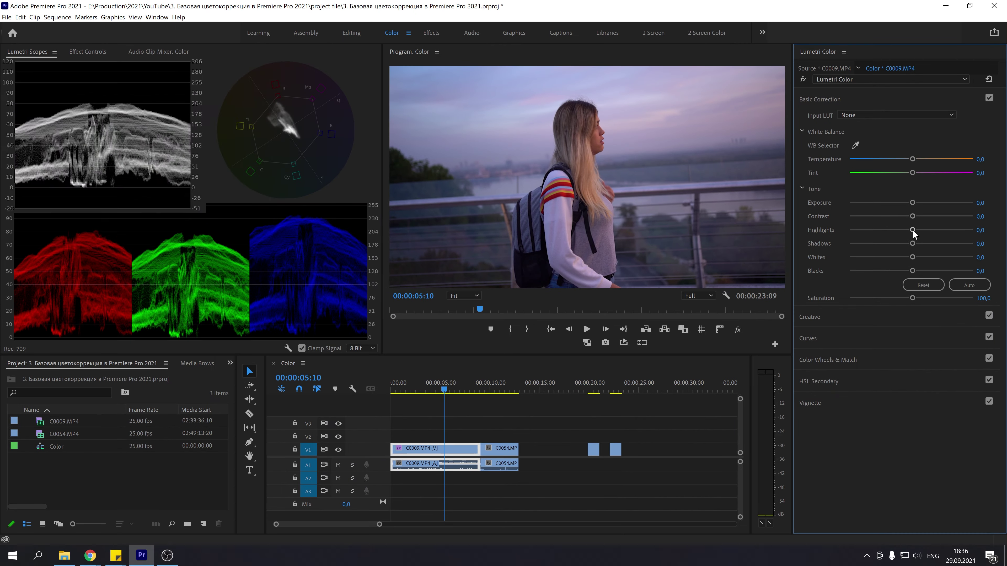
Test Highlights, Shadows, Whites, Blacks and Saturation, resetting each to default with Saturation back at 100
mouse_move(912, 230)
left_mouse_down()
mouse_move(881, 233)
mouse_move(957, 243)
left_mouse_up()
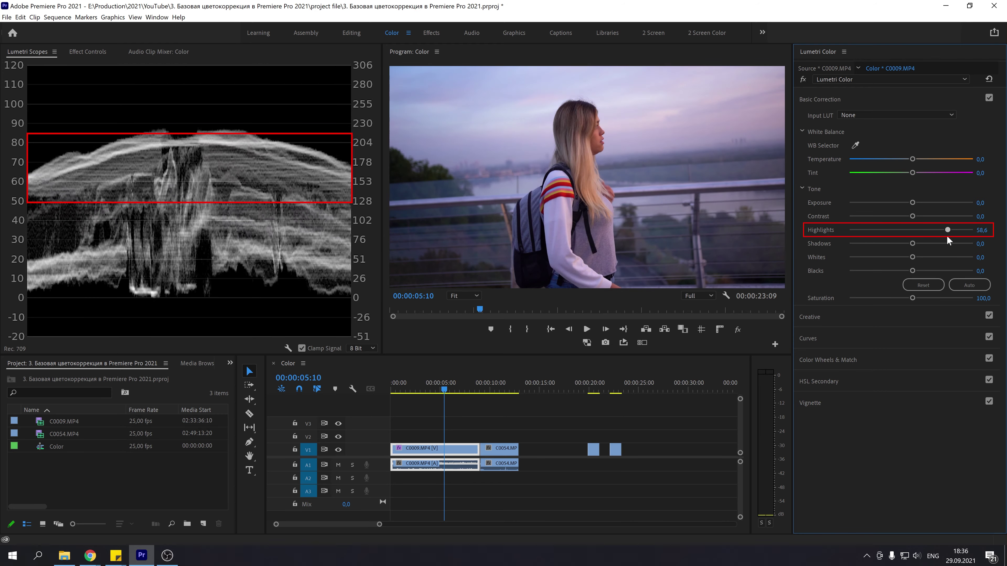
double_click(958, 229)
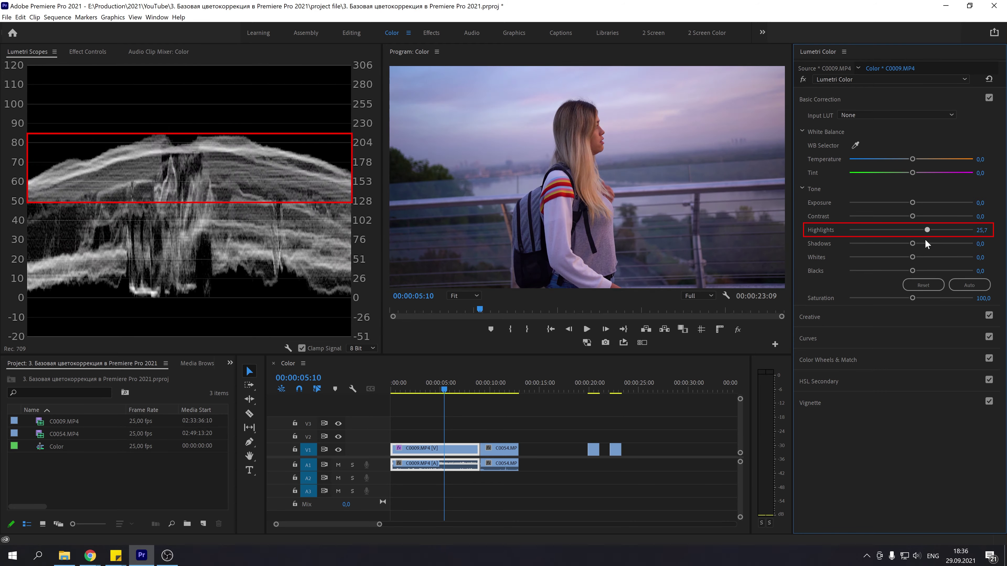
mouse_move(912, 243)
left_mouse_down()
mouse_move(865, 248)
mouse_move(966, 258)
mouse_move(902, 258)
left_mouse_up()
double_click(919, 243)
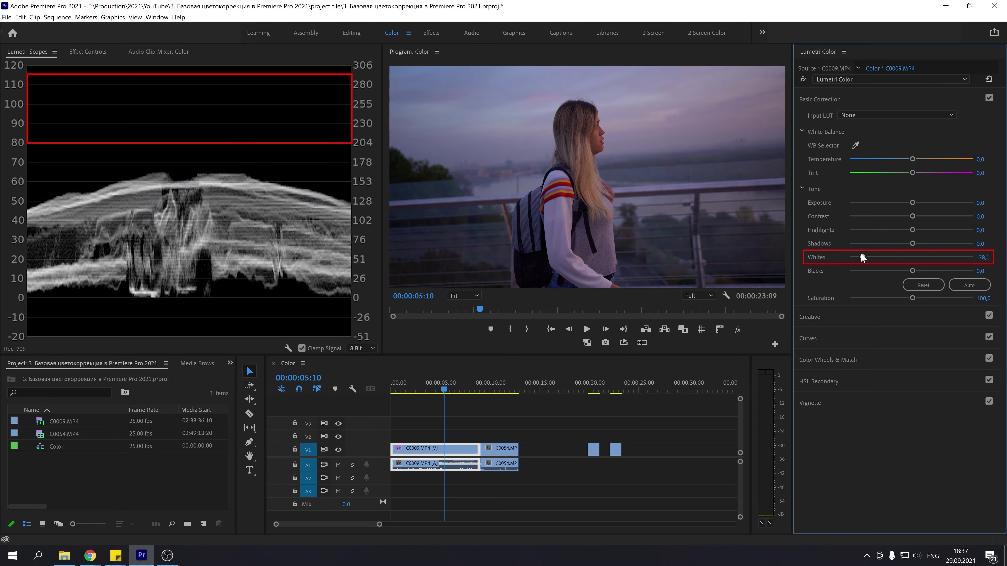
mouse_move(901, 258)
left_mouse_down()
mouse_move(911, 257)
mouse_move(853, 270)
left_mouse_up()
double_click(912, 257)
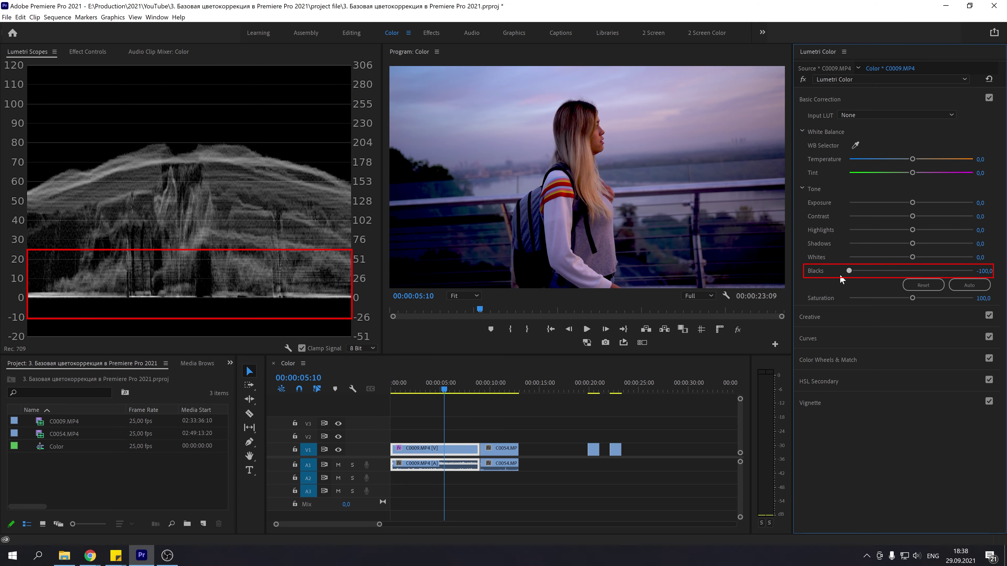
mouse_move(852, 270)
left_mouse_down()
mouse_move(942, 271)
mouse_move(915, 271)
left_mouse_up()
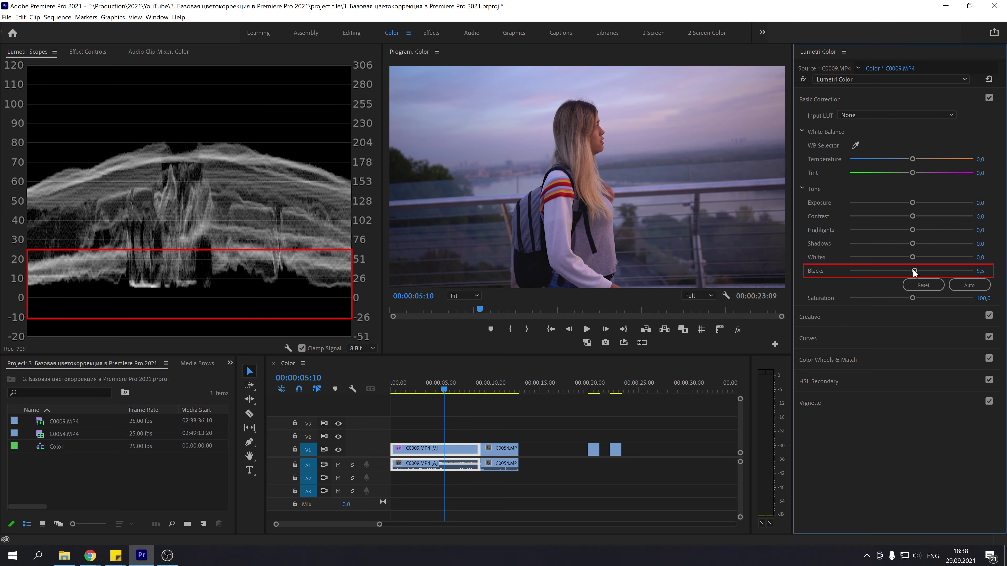
double_click(914, 272)
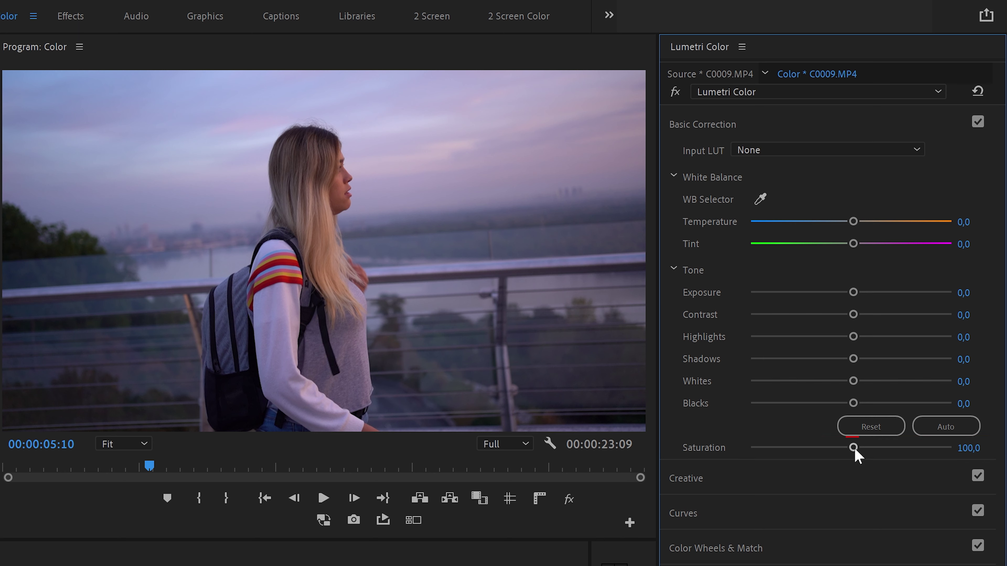
mouse_move(853, 448)
left_mouse_down()
mouse_move(922, 449)
mouse_move(725, 461)
left_mouse_up()
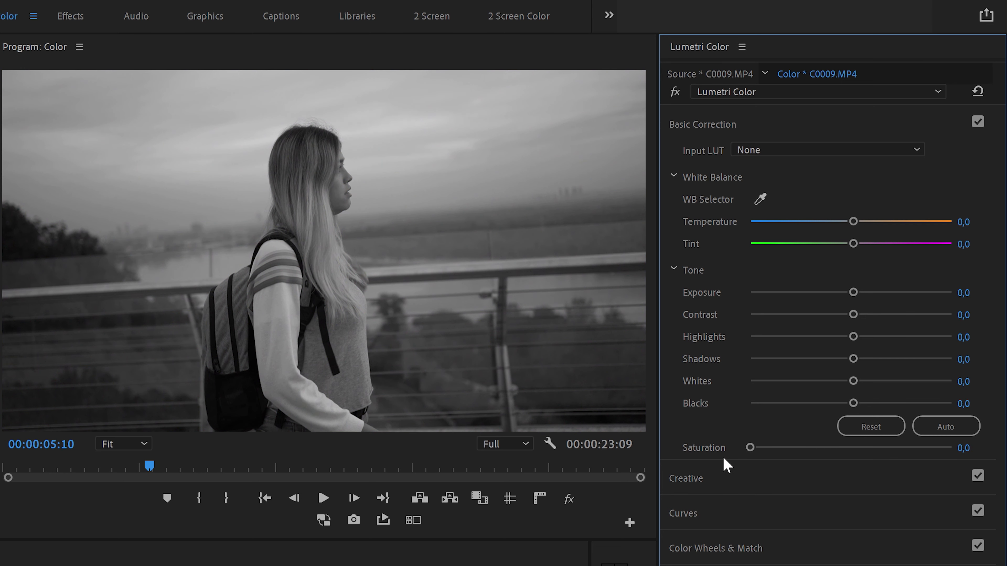
double_click(751, 447)
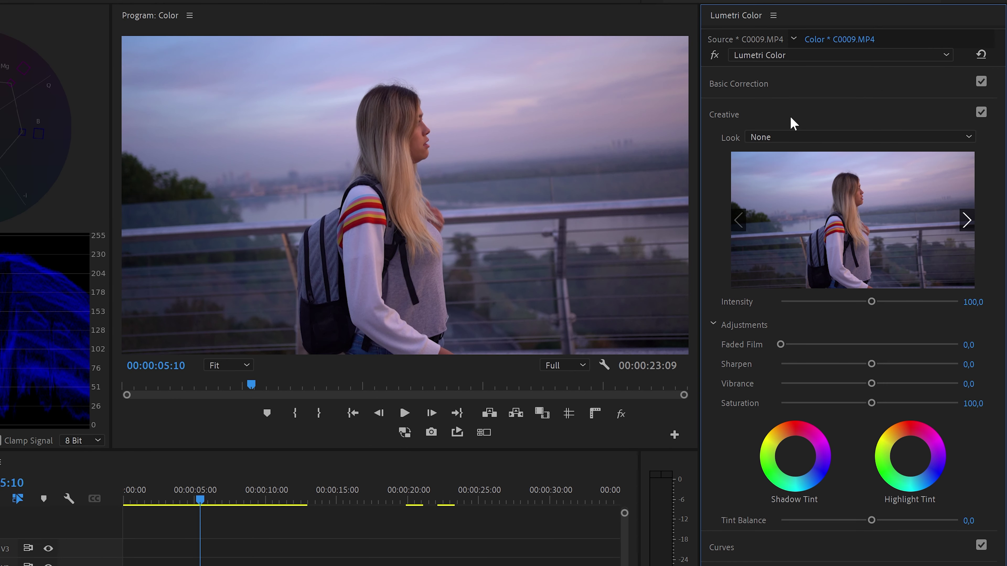
Browse the creative looks from Fuji ETERNA 250D Fuji 3510 and apply Kodak 5205 Fuji 3510
left_click(793, 138)
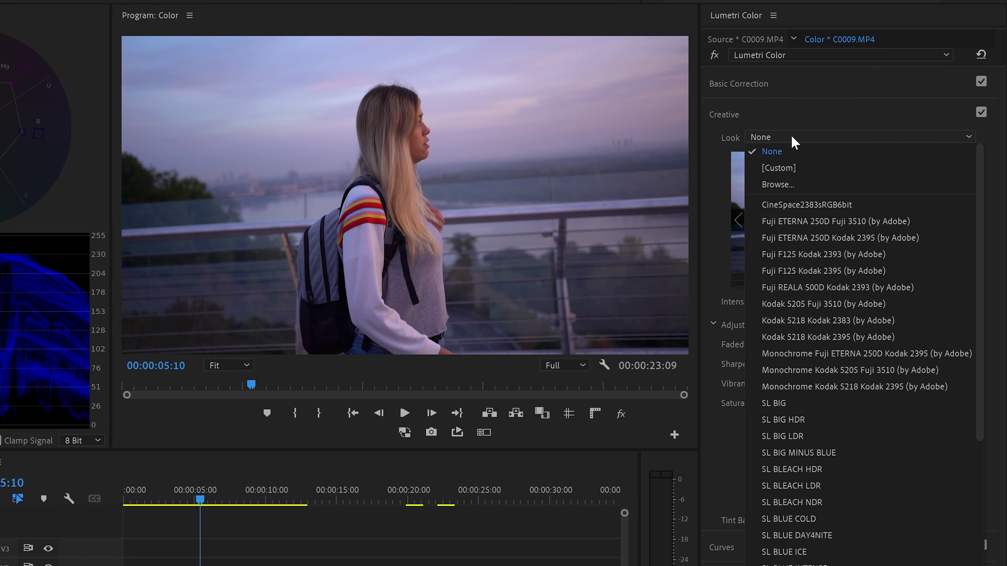
left_click(871, 221)
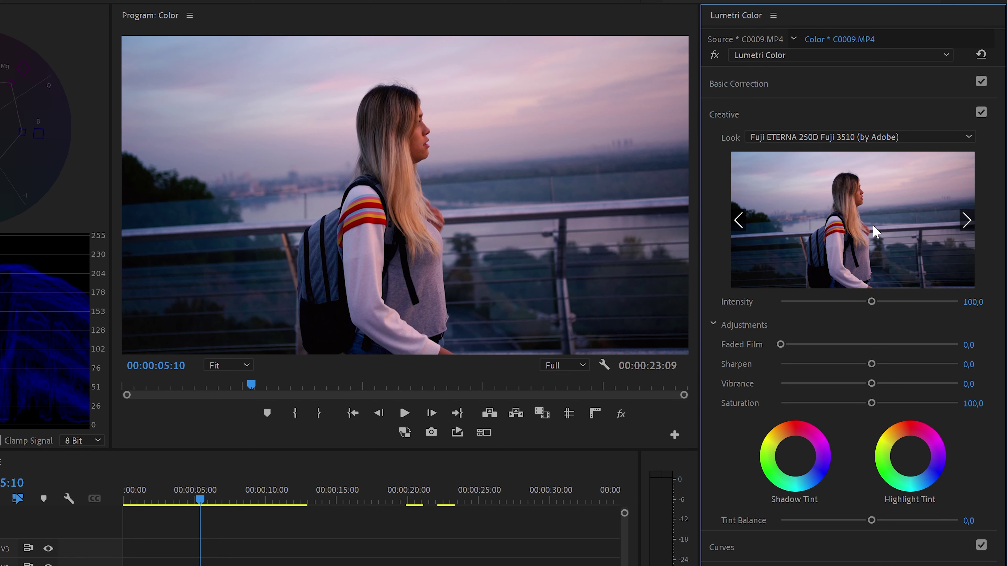
left_click(966, 221)
left_click(966, 220)
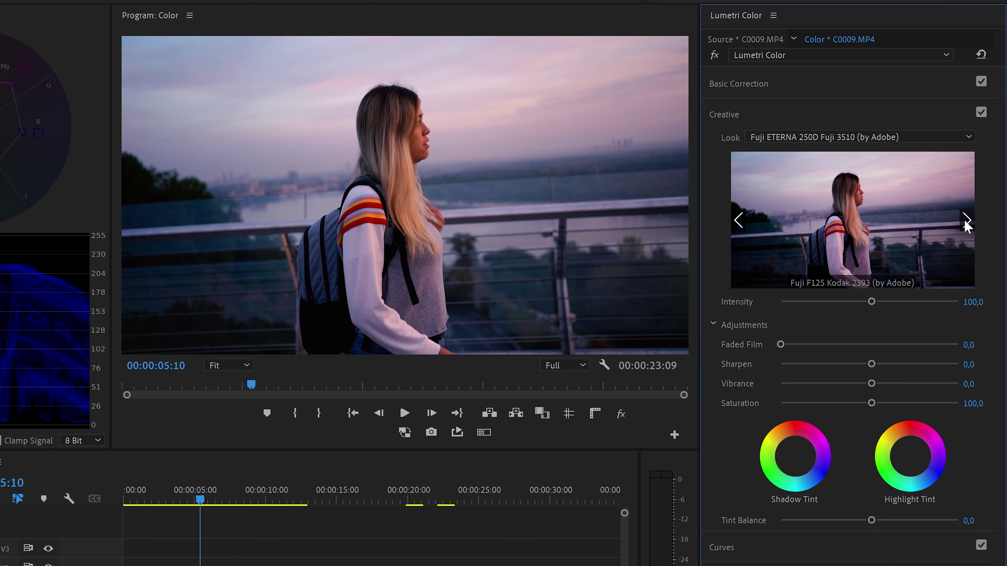
left_click(965, 220)
left_click(966, 220)
left_click(966, 221)
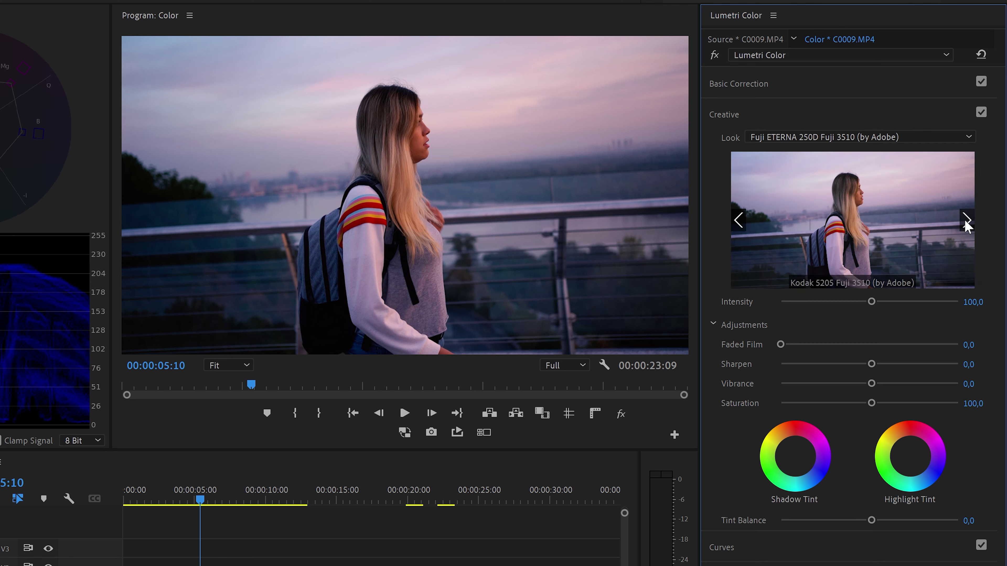
left_click(872, 225)
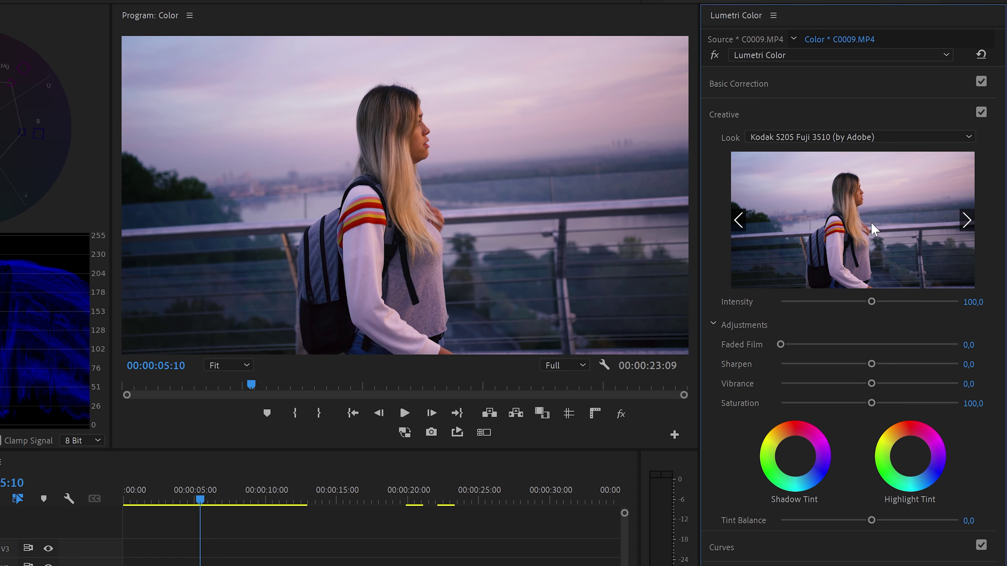
Set the look Intensity to about 67,5, add Faded Film, and try Sharpen up then down
mouse_move(871, 301)
left_mouse_down()
mouse_move(932, 301)
mouse_move(801, 312)
mouse_move(995, 304)
left_mouse_up()
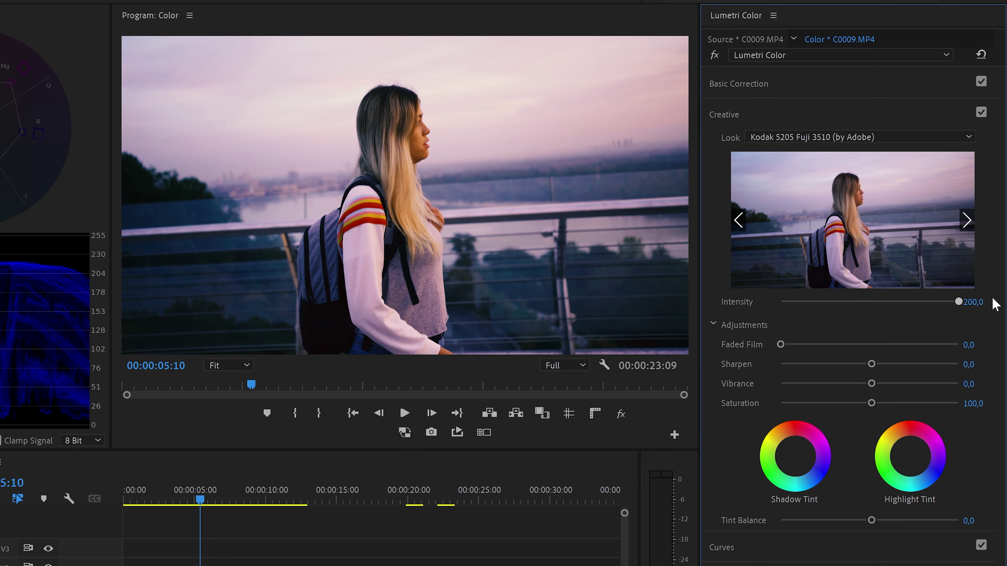
left_click_drag(947, 301, 858, 302)
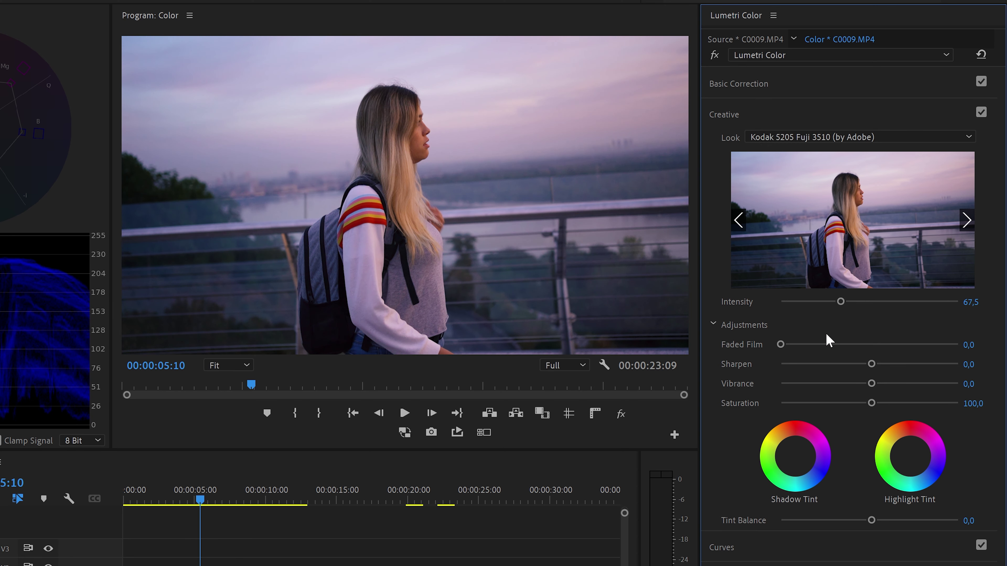
mouse_move(781, 344)
left_mouse_down()
mouse_move(952, 344)
mouse_move(753, 369)
left_mouse_up()
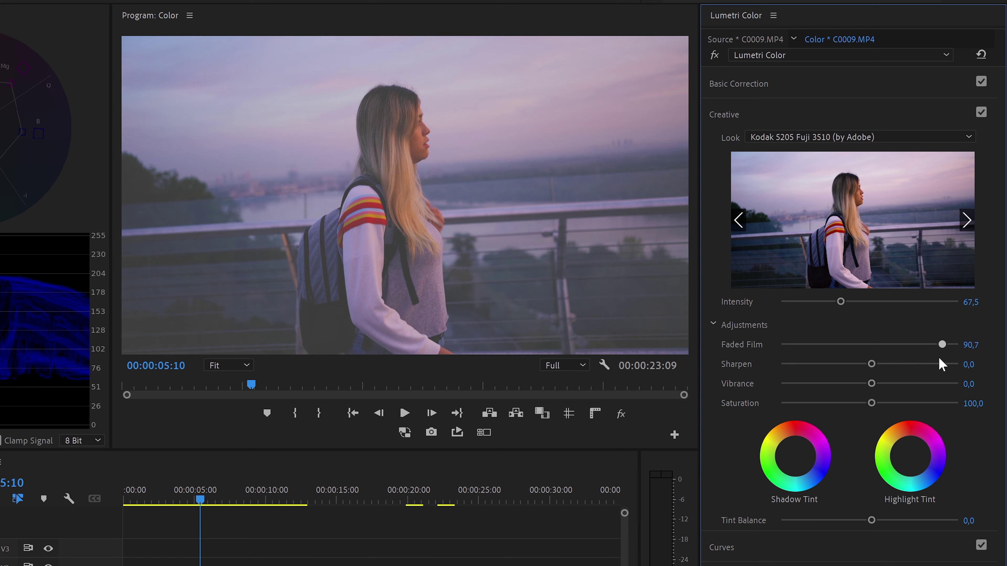
left_click_drag(872, 364, 959, 364)
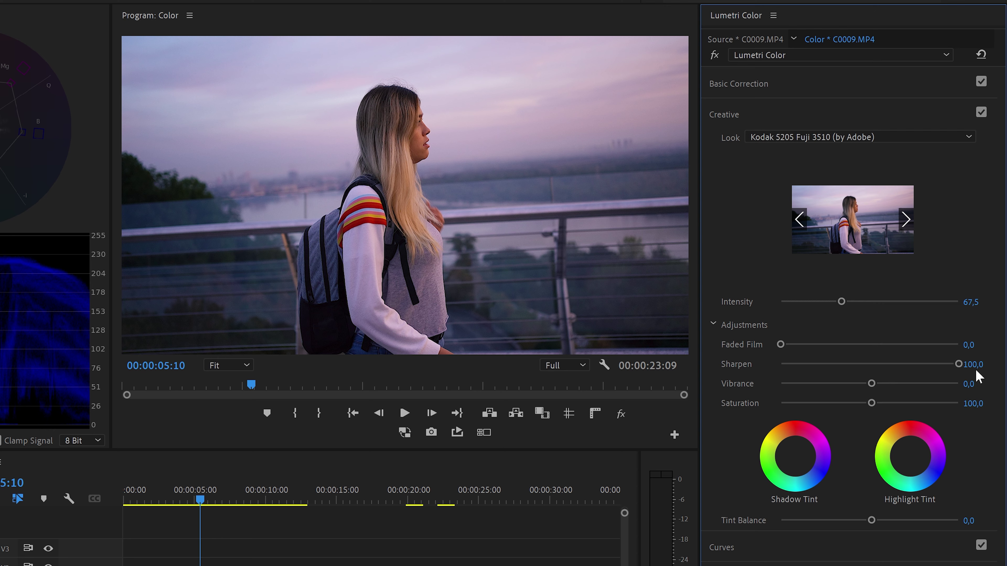
left_click_drag(958, 364, 788, 365)
Reset Sharpen to zero, test Saturation and Vibrance, and reset Vibrance to 0,0
double_click(780, 364)
mouse_move(886, 407)
left_mouse_down()
mouse_move(828, 430)
mouse_move(872, 399)
left_mouse_up()
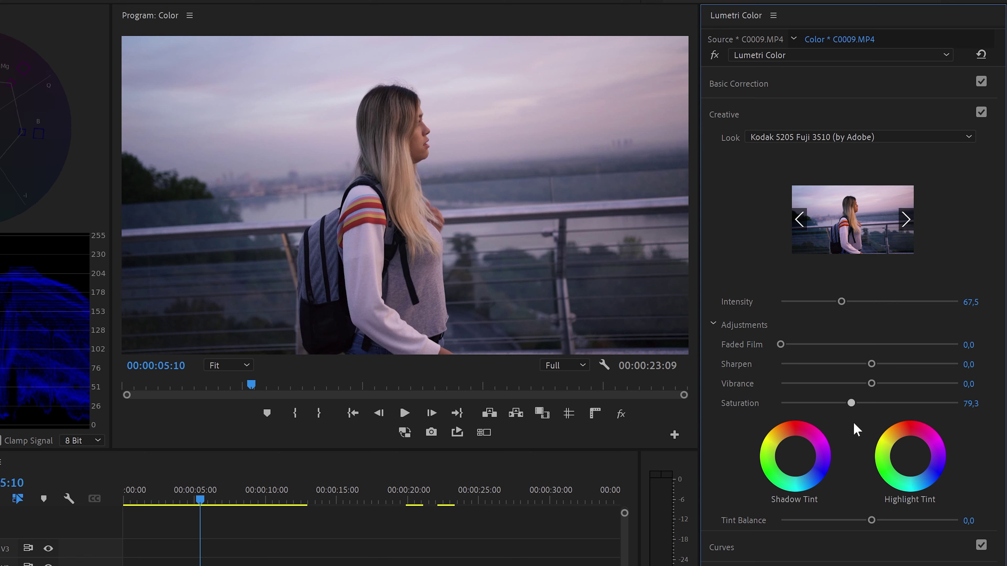
mouse_move(882, 384)
left_mouse_down()
mouse_move(766, 393)
mouse_move(770, 409)
mouse_move(874, 402)
left_mouse_up()
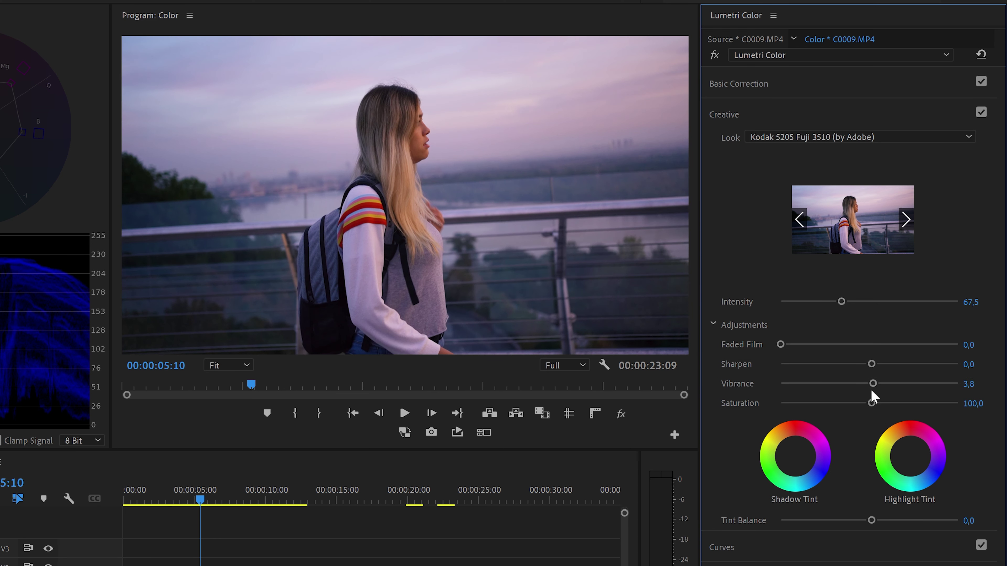
double_click(872, 390)
Test Saturation up to 189,0 and Vibrance down to -100,0, then try and reset an orange Shadow Tint
left_click_drag(907, 417, 948, 422)
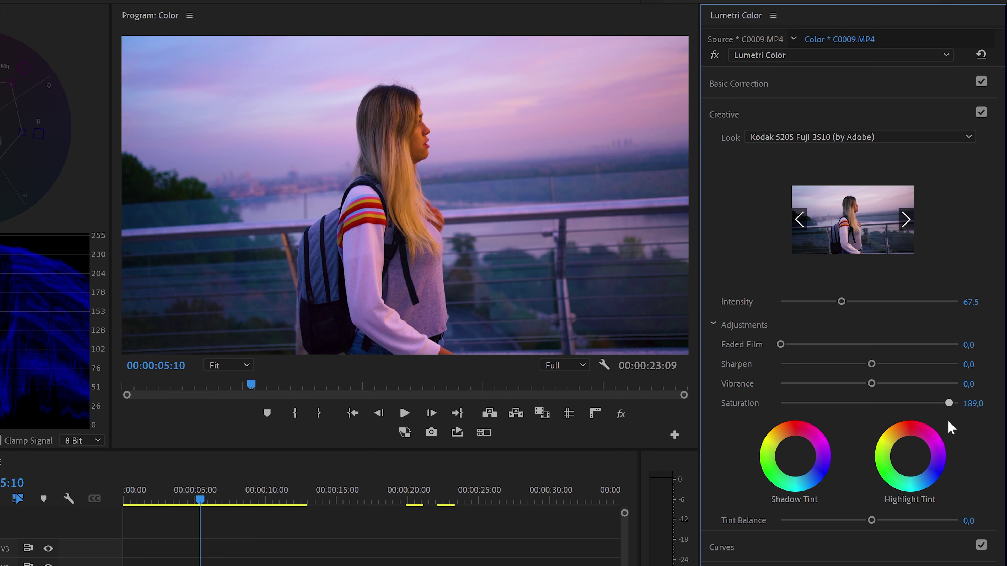
mouse_move(932, 427)
left_mouse_down()
mouse_move(855, 429)
mouse_move(871, 395)
mouse_move(966, 390)
left_mouse_up()
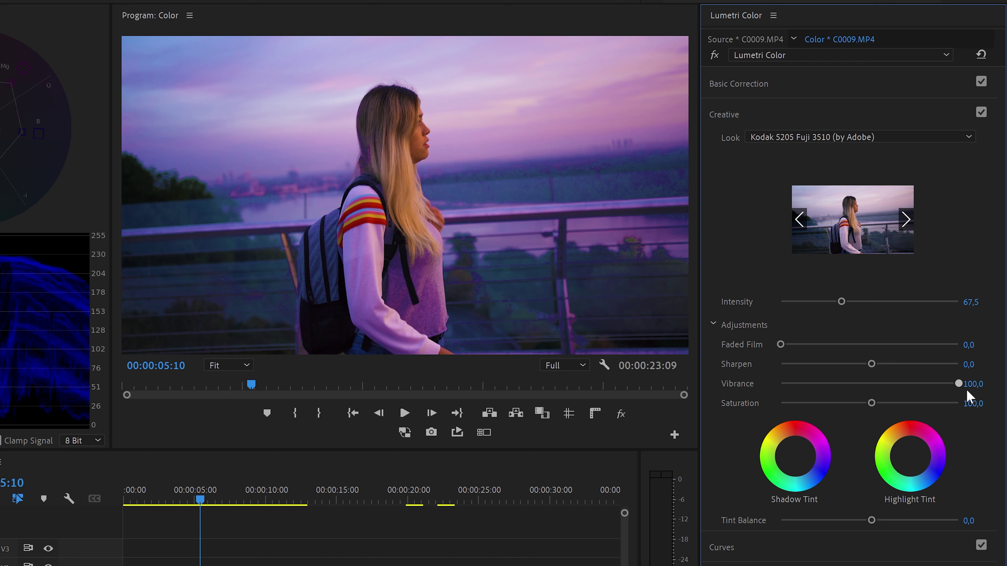
left_click_drag(959, 384, 760, 390)
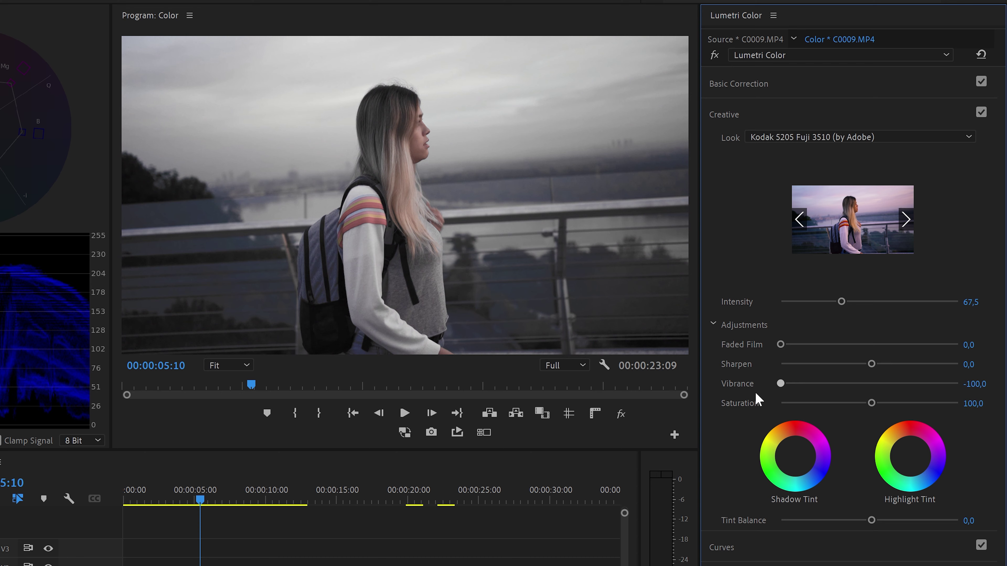
left_click_drag(754, 390, 871, 402)
left_click_drag(798, 458, 770, 431)
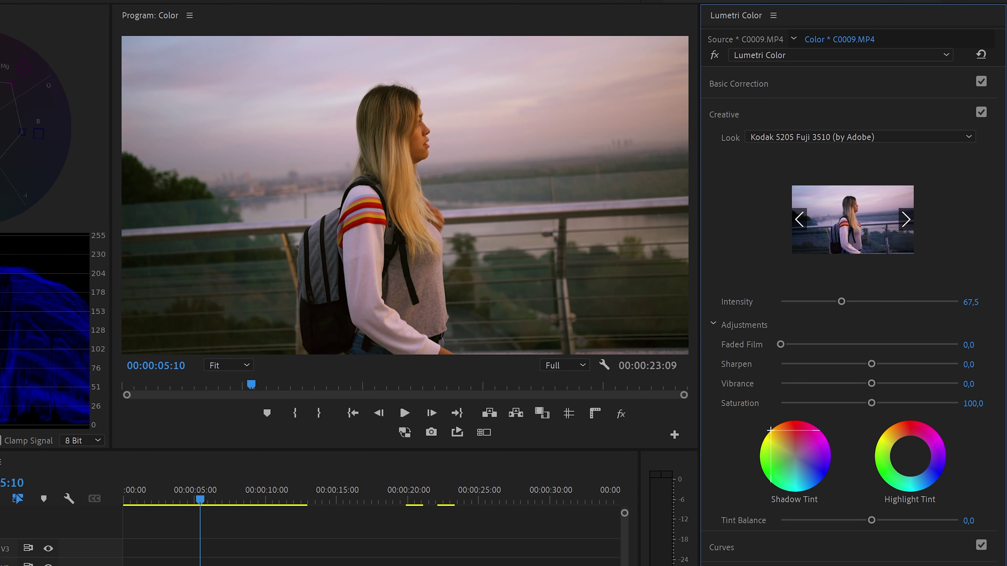
double_click(775, 440)
Tint the highlights warm gold and shape the master RGB curve into an S-curve
left_click_drag(912, 458, 893, 442)
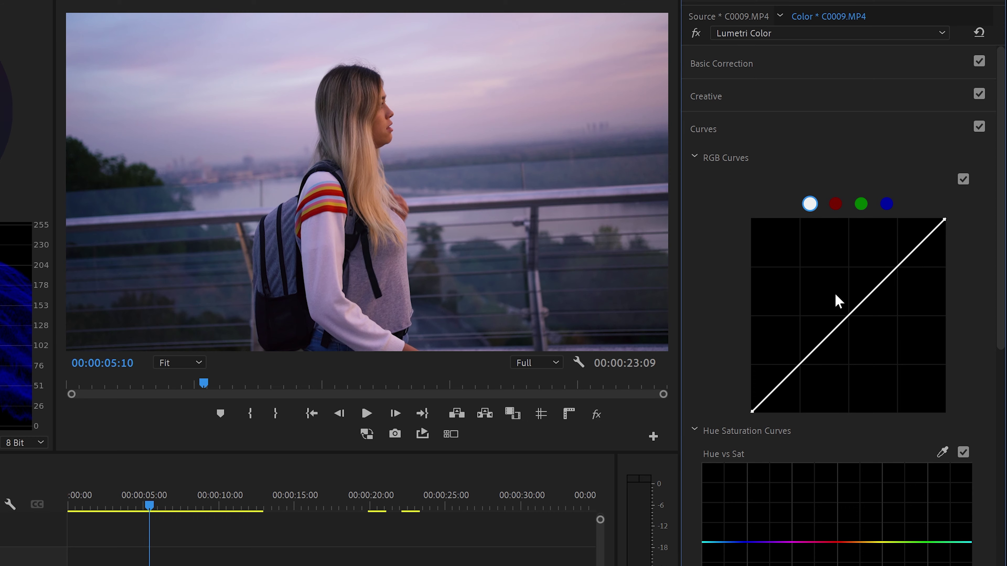
left_click_drag(752, 413, 713, 390)
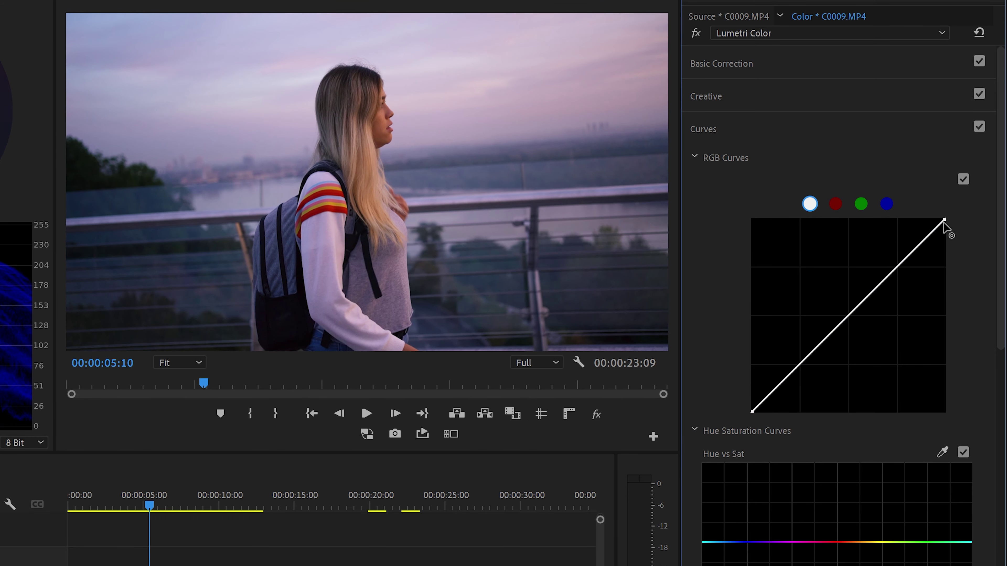
mouse_move(944, 220)
left_mouse_down()
mouse_move(868, 215)
mouse_move(973, 213)
left_mouse_up()
left_click(898, 265)
left_click(848, 318)
left_click(785, 379)
left_click_drag(899, 265, 893, 262)
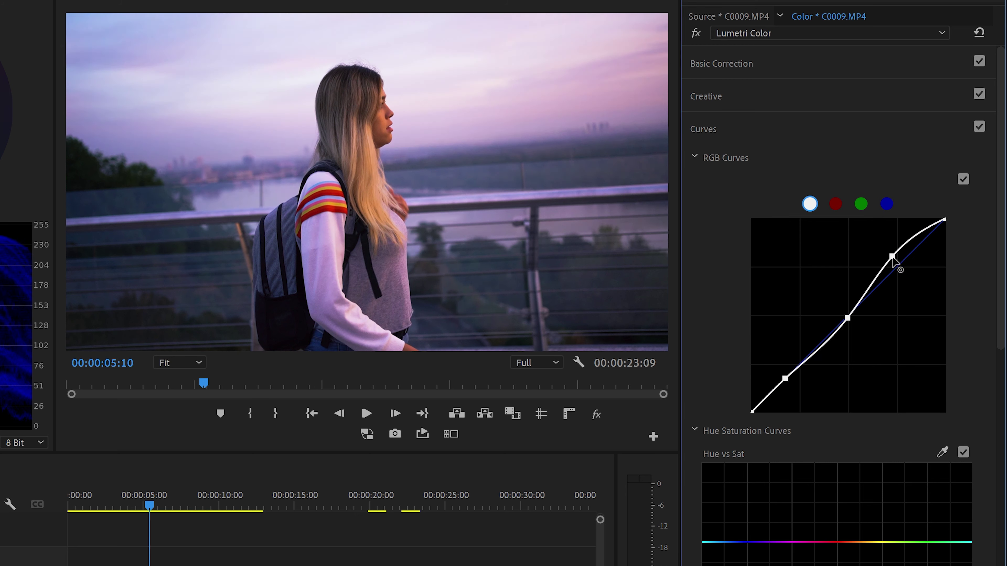
left_click_drag(784, 379, 793, 383)
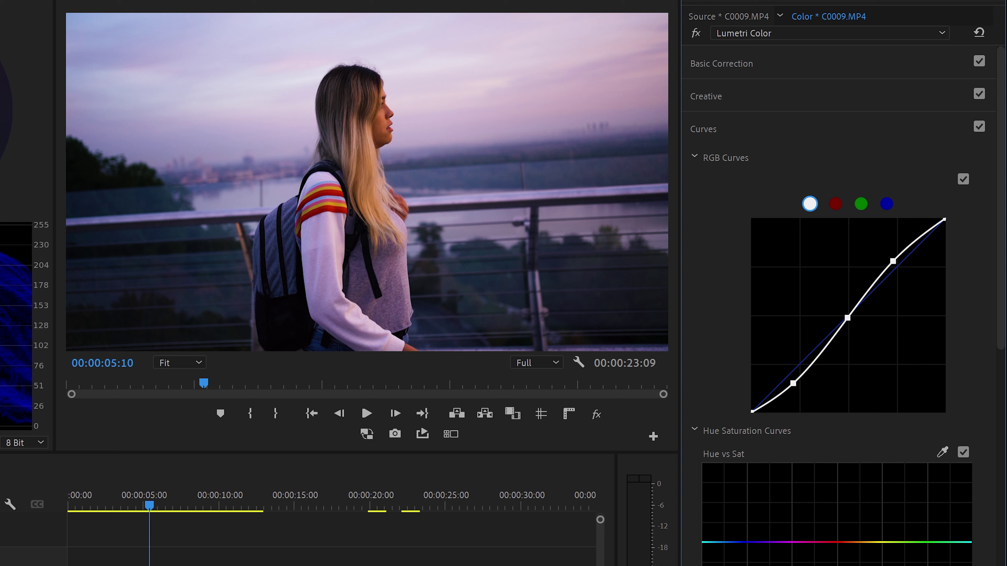
Bow the red channel curve up for pinker tones, then move on to the green and blue curves
left_click(835, 204)
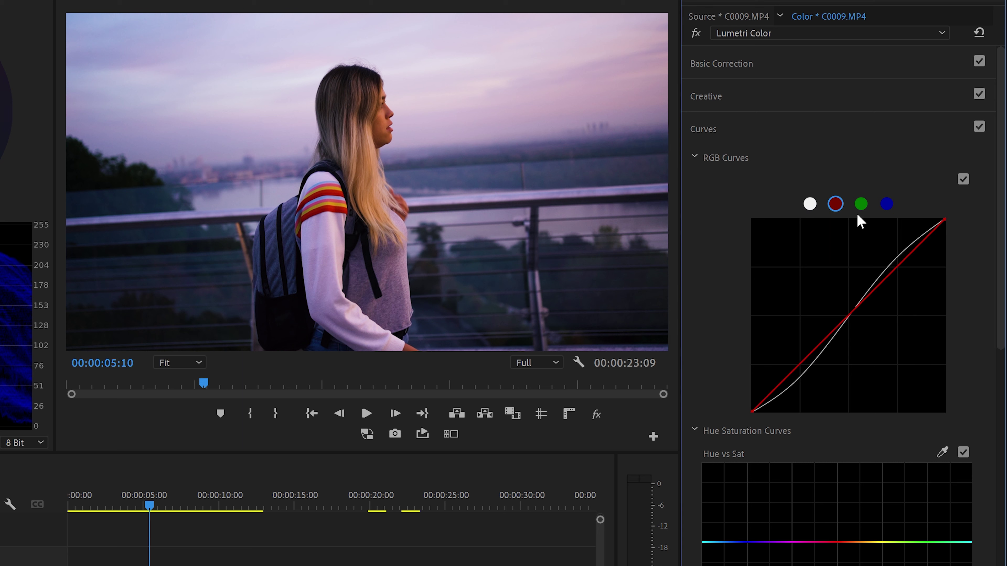
left_click(845, 313)
mouse_move(845, 312)
left_mouse_down()
mouse_move(836, 302)
mouse_move(879, 349)
mouse_move(850, 323)
mouse_move(869, 321)
left_mouse_up()
left_click(862, 205)
left_click(887, 205)
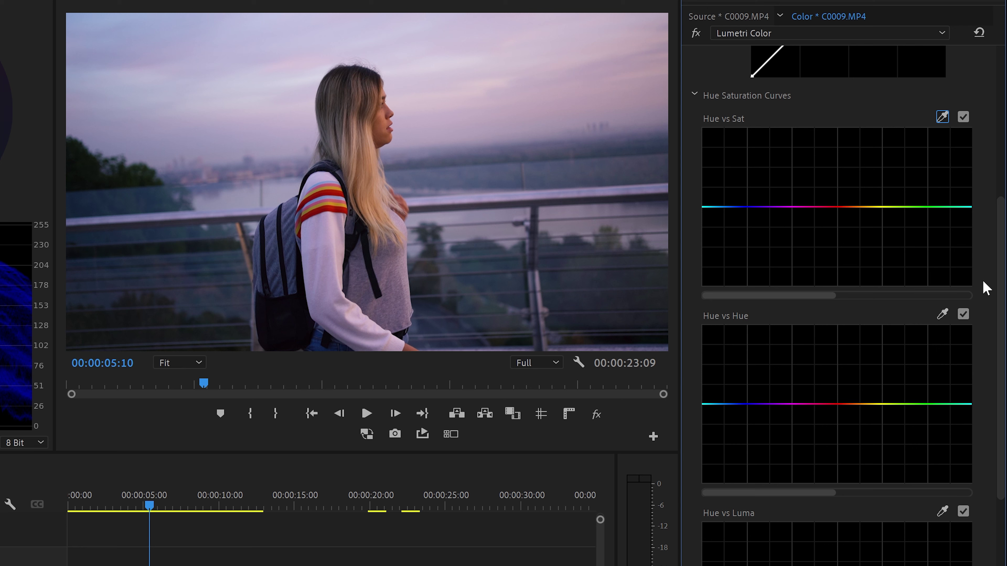
Sample the face into Hue vs Sat, boost the orange hair saturation, then undo back to flat
left_click(943, 117)
left_click(380, 120)
left_click(713, 207)
left_click(737, 207)
mouse_move(846, 206)
left_mouse_down()
mouse_move(845, 107)
mouse_move(849, 302)
left_mouse_up()
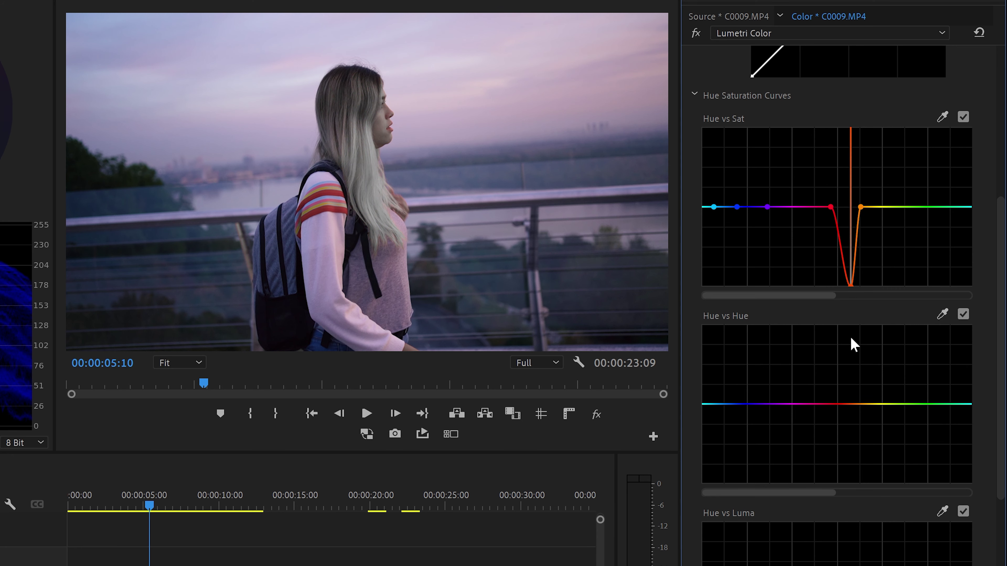
key("ctrl+z")
key("ctrl+z")
scroll(986, 182, "down", 2)
Sample the face into Hue vs Hue and shift the orange hues so the hair turns pink
left_click(943, 235)
left_click(381, 120)
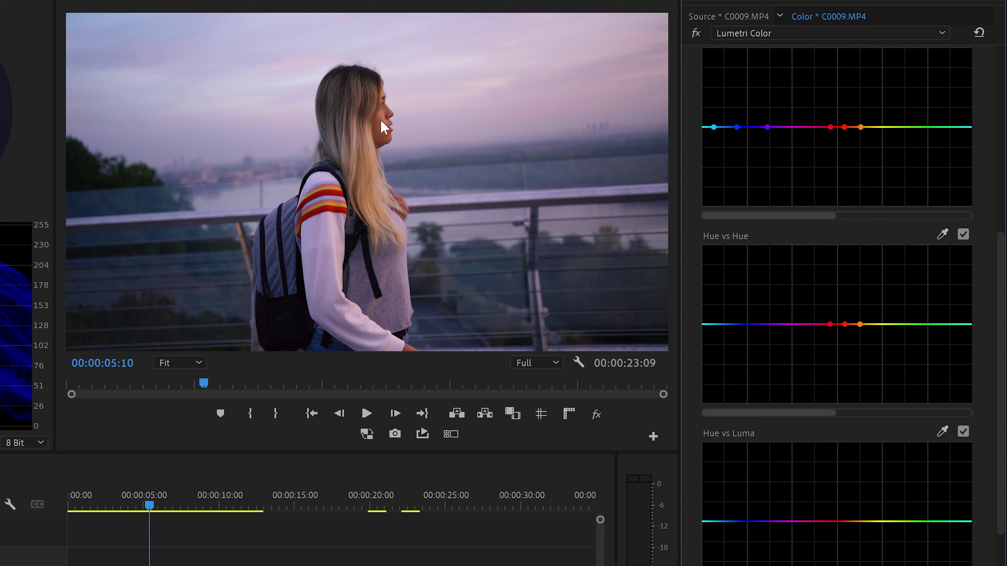
mouse_move(845, 324)
left_mouse_down()
mouse_move(864, 295)
mouse_move(844, 365)
left_mouse_up()
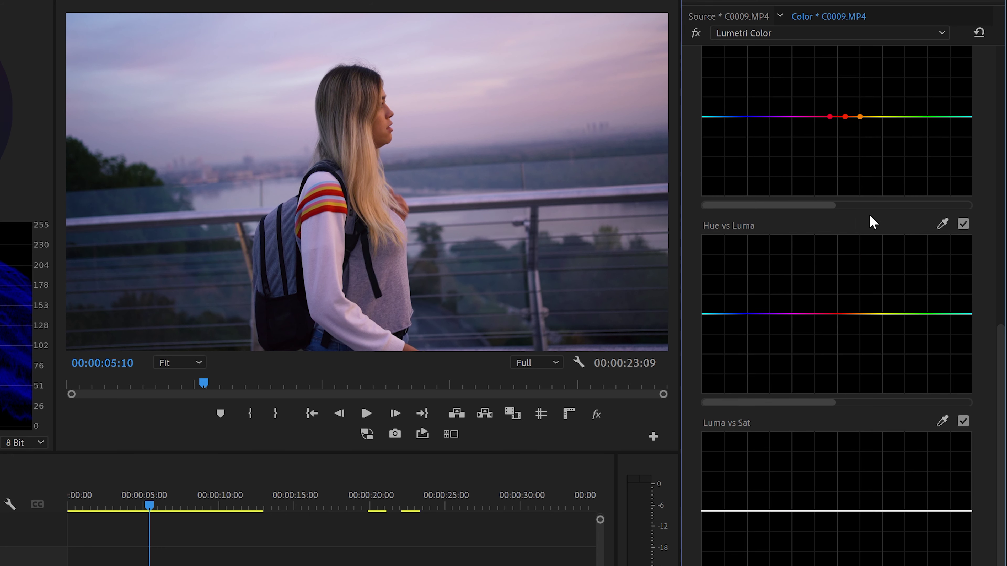
Sample the face into Hue vs Luma and dip the orange brightness to darken hair and skin
left_click(942, 223)
left_click(383, 118)
mouse_move(845, 314)
left_mouse_down()
mouse_move(842, 270)
mouse_move(854, 369)
mouse_move(849, 314)
left_mouse_up()
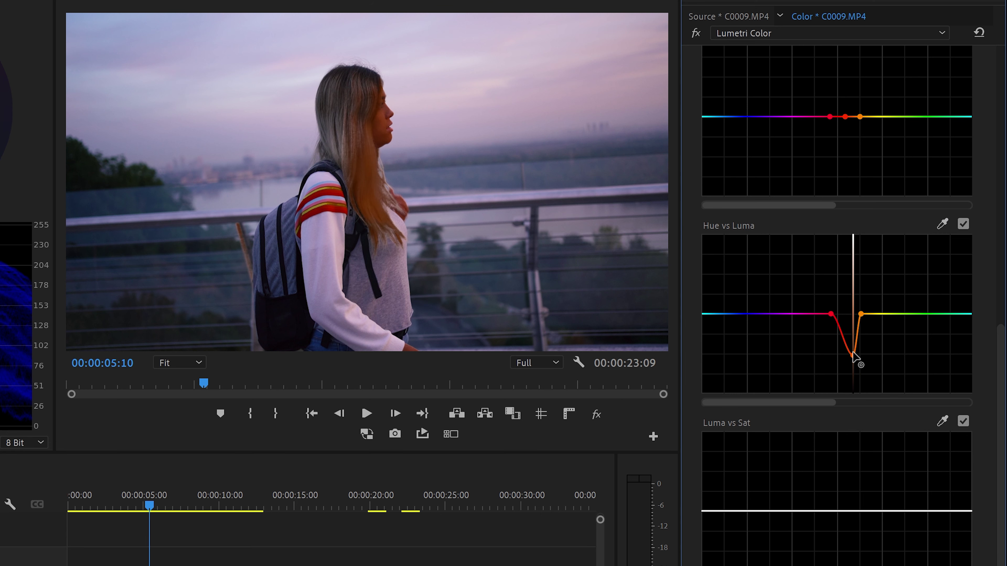
Test the Luma vs Sat curve with points raising saturation in the dark, mid and bright tones
scroll(853, 330, "down", 5)
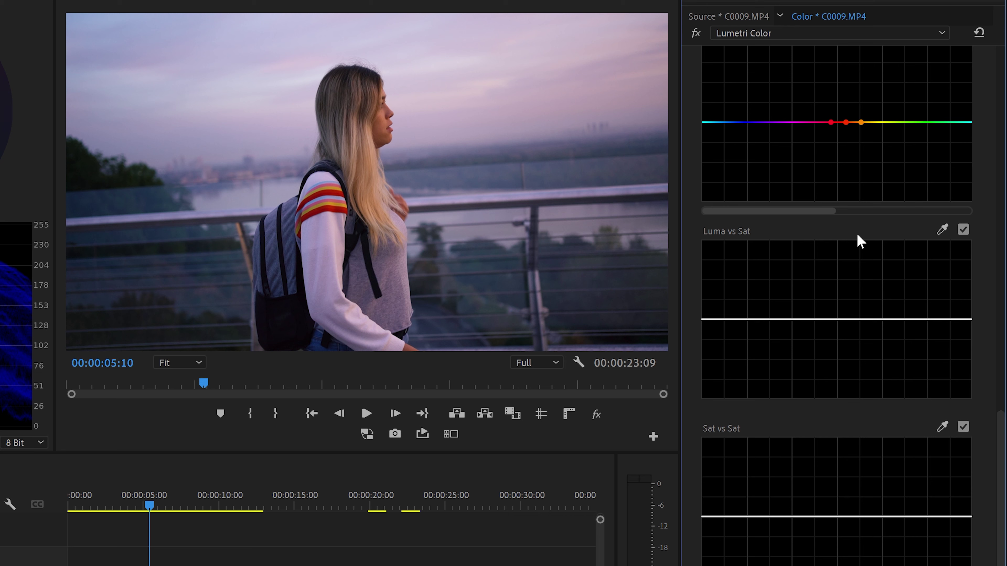
left_click(762, 319)
mouse_move(718, 317)
left_mouse_down()
mouse_move(712, 289)
mouse_move(744, 214)
left_mouse_up()
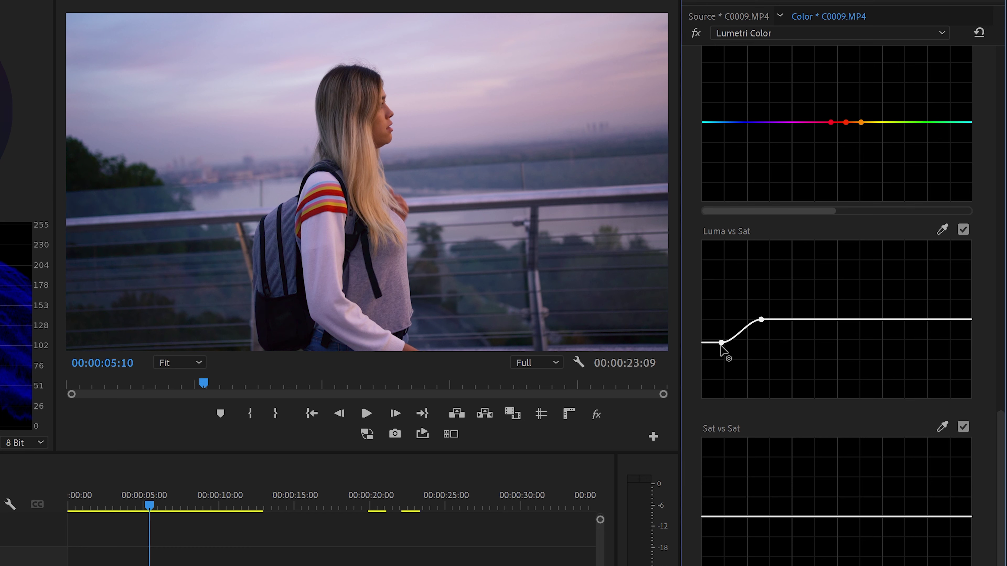
left_click_drag(744, 214, 730, 319)
left_click(903, 318)
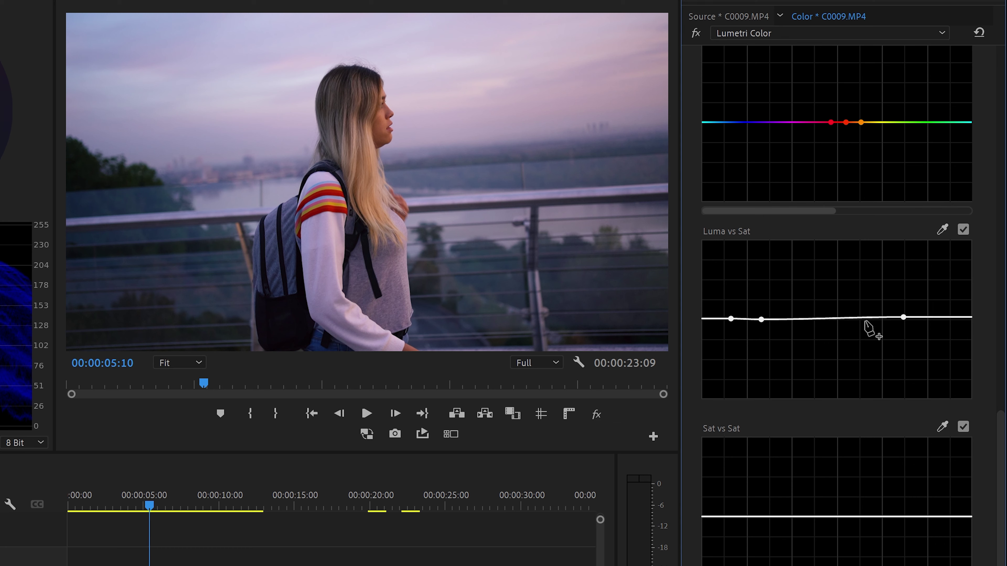
mouse_move(833, 319)
left_mouse_down()
mouse_move(828, 289)
mouse_move(821, 417)
mouse_move(829, 321)
left_mouse_up()
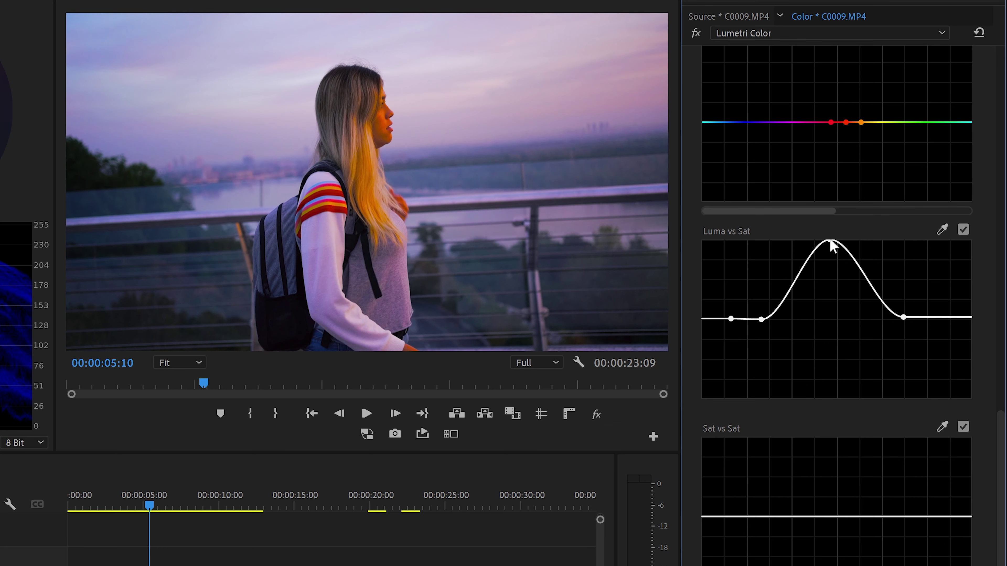
mouse_move(949, 319)
left_mouse_down()
mouse_move(906, 204)
mouse_move(911, 400)
mouse_move(870, 216)
mouse_move(933, 296)
left_mouse_up()
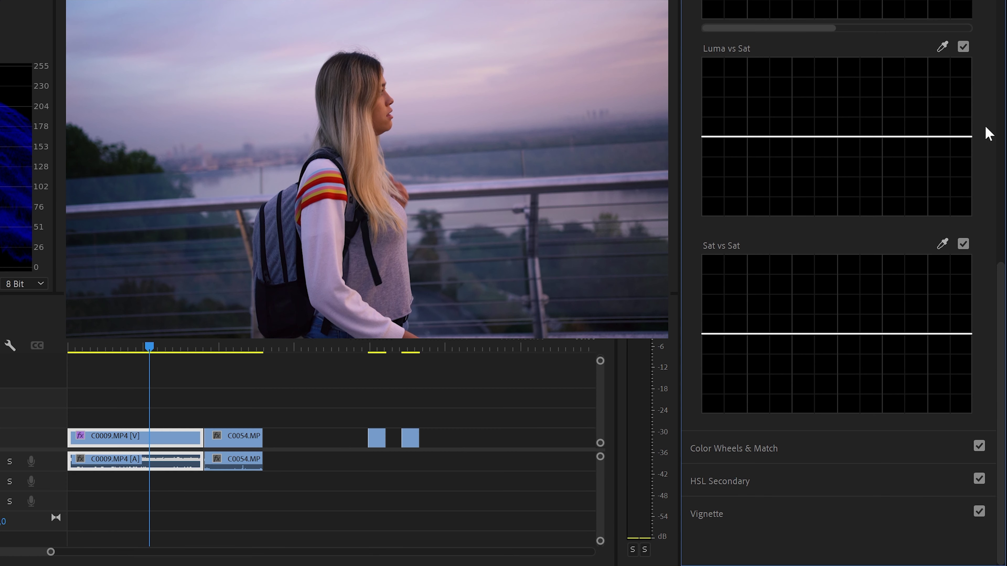
Raise Sat vs Sat for the least saturated colours, warm the midtones, and try then reset cooler highlights
left_click(773, 334)
mouse_move(710, 334)
left_mouse_down()
mouse_move(715, 277)
mouse_move(715, 404)
left_mouse_up()
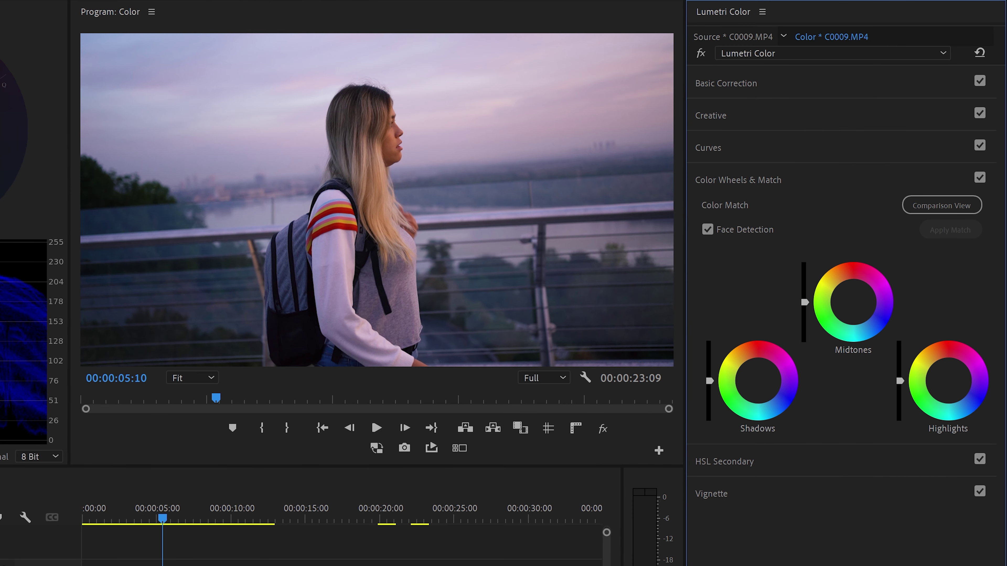
mouse_move(853, 302)
left_mouse_down()
mouse_move(846, 289)
mouse_move(854, 305)
left_mouse_up()
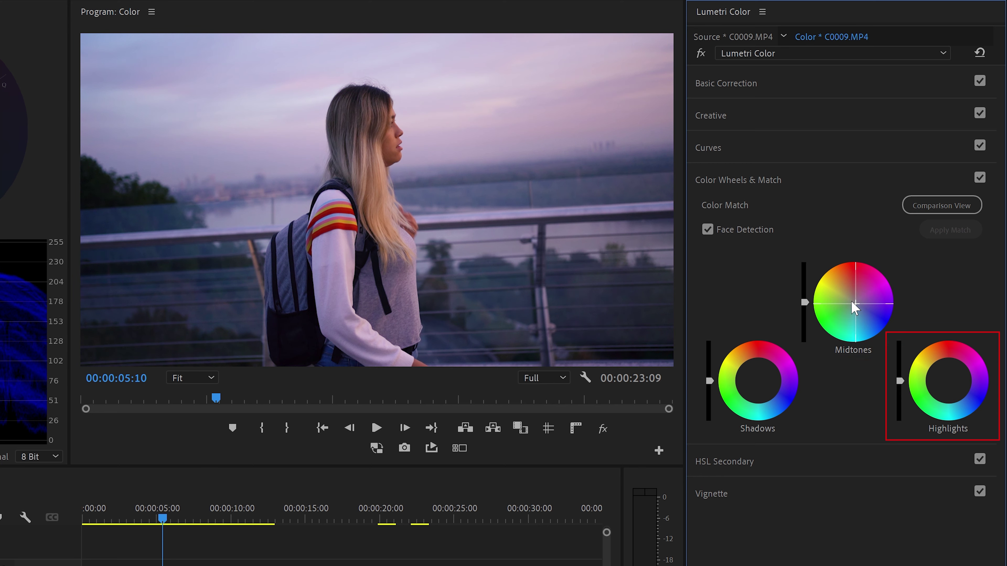
mouse_move(948, 381)
left_mouse_down()
mouse_move(964, 393)
mouse_move(967, 372)
left_mouse_up()
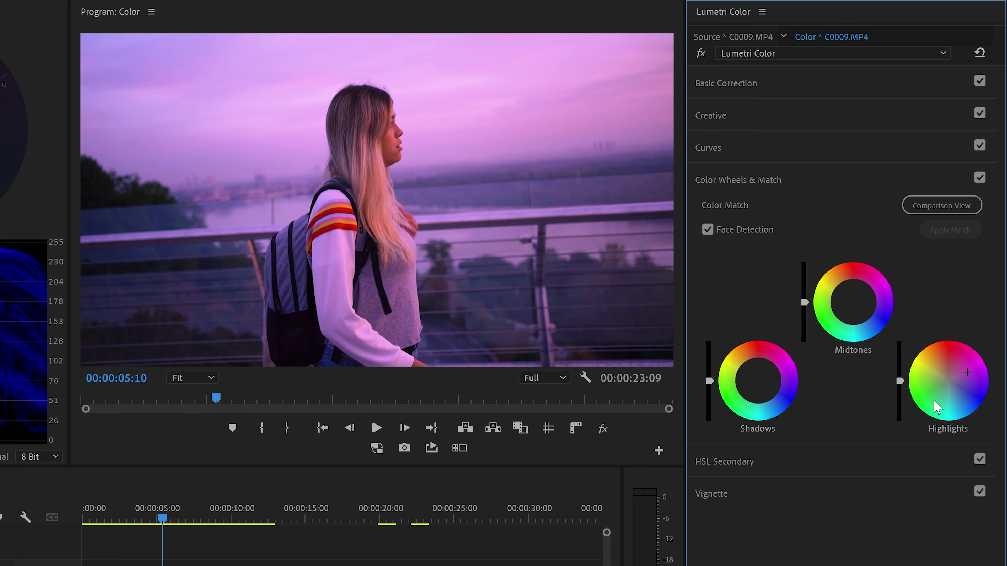
double_click(967, 376)
Darken the midtones brightness and test the shadows brightness before returning it to neutral
mouse_move(805, 301)
left_mouse_down()
mouse_move(805, 337)
mouse_move(805, 307)
left_mouse_up()
left_click_drag(708, 385, 710, 357)
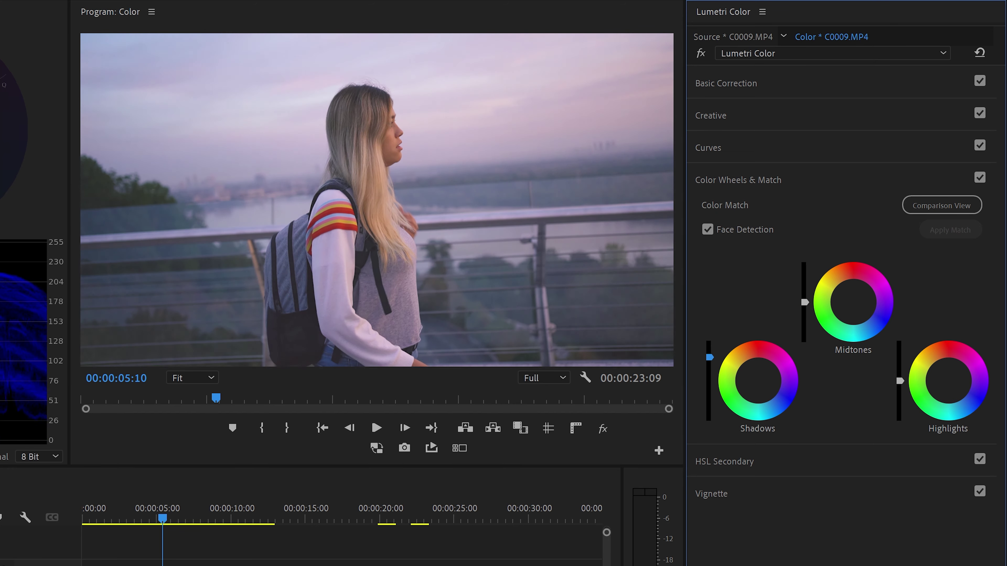
left_click_drag(710, 357, 709, 381)
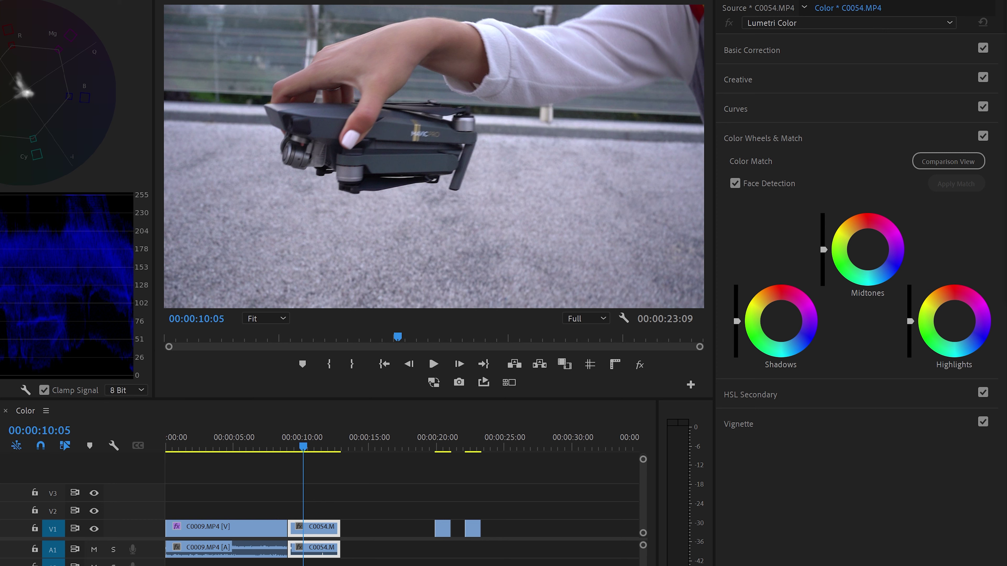
Compare side by side with reference frame 00:00:02:01 and apply the colour match to the drone clip
left_click(933, 163)
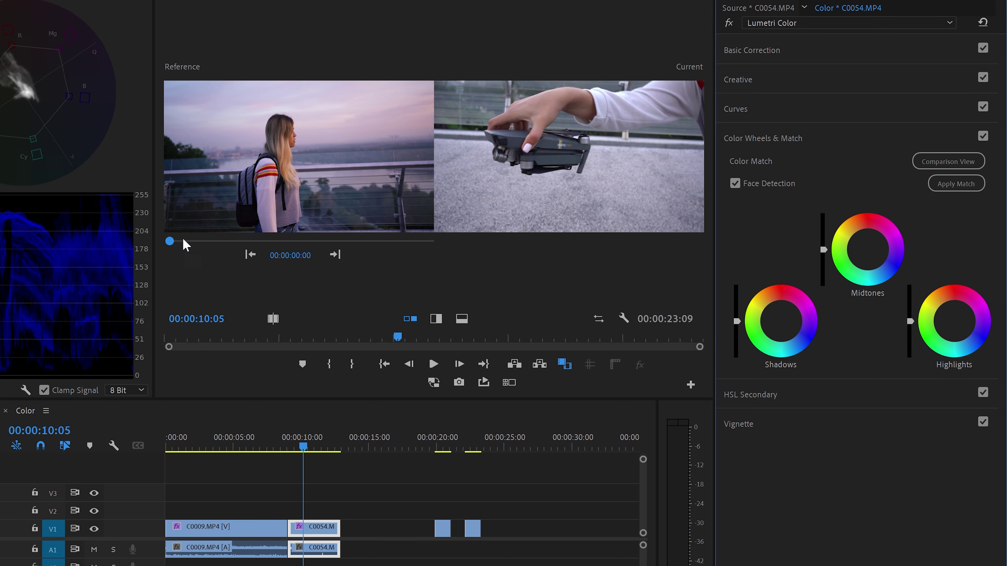
left_click_drag(168, 242, 191, 242)
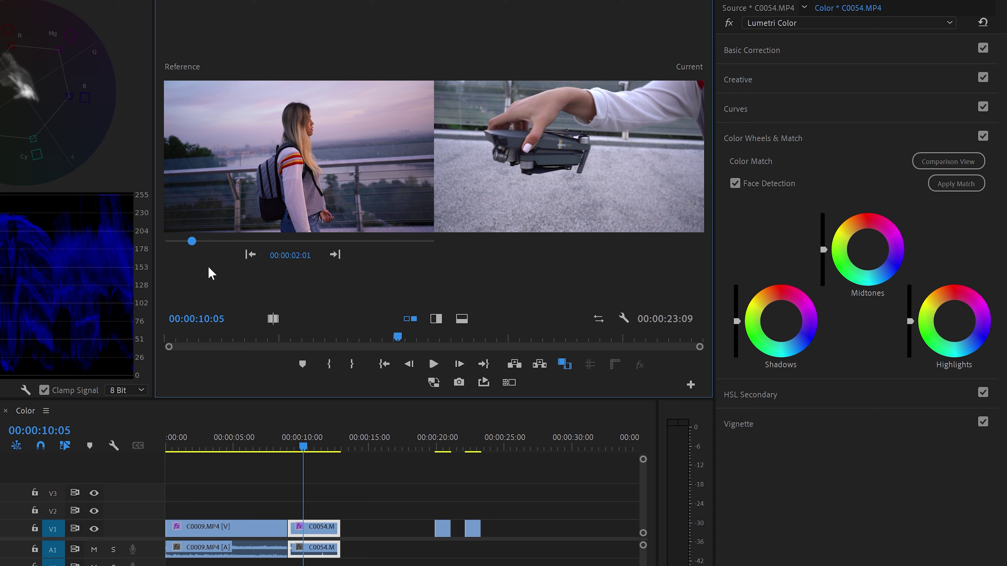
left_click(966, 185)
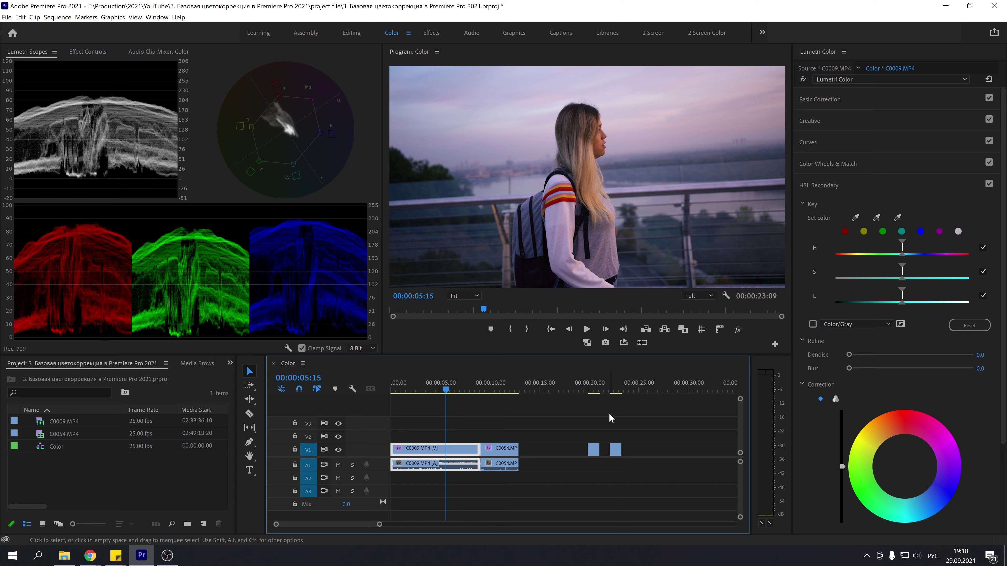
Key HSL Secondary on the purple sky sampled in the Program monitor and widen the hue range
left_click(855, 217)
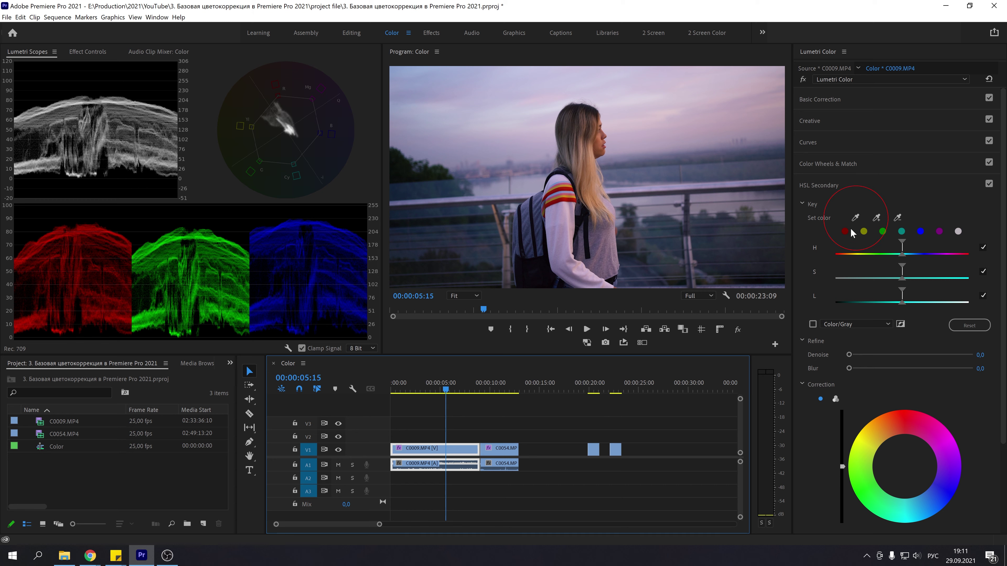
left_click(522, 84)
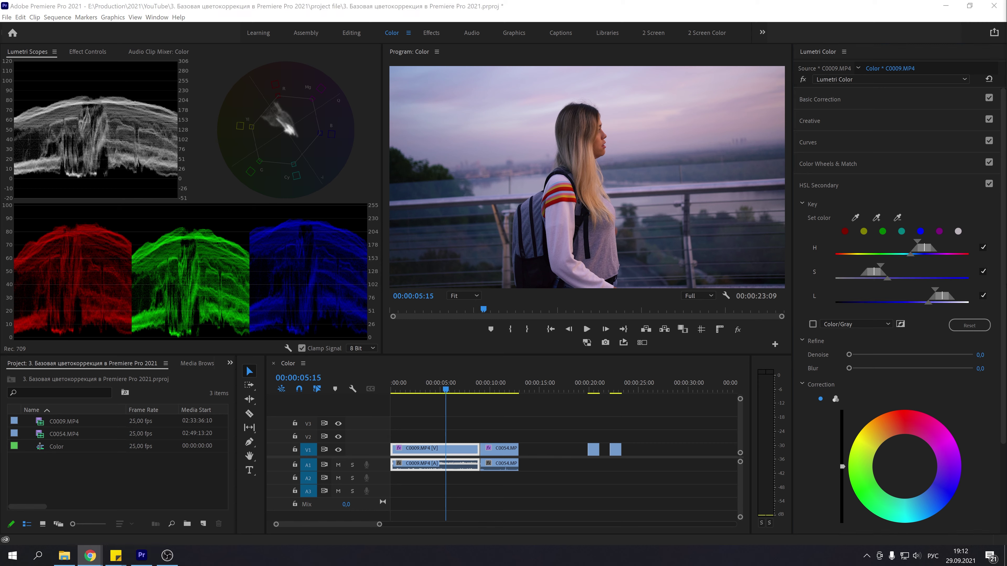
mouse_move(915, 240)
left_mouse_down()
mouse_move(902, 256)
mouse_move(935, 284)
mouse_move(898, 305)
mouse_move(913, 290)
left_mouse_up()
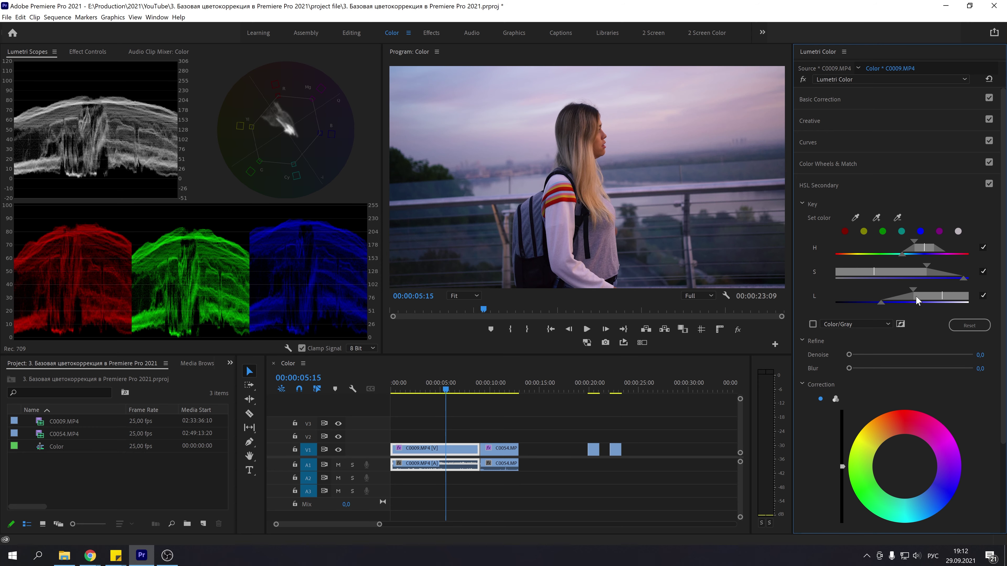
left_click(843, 323)
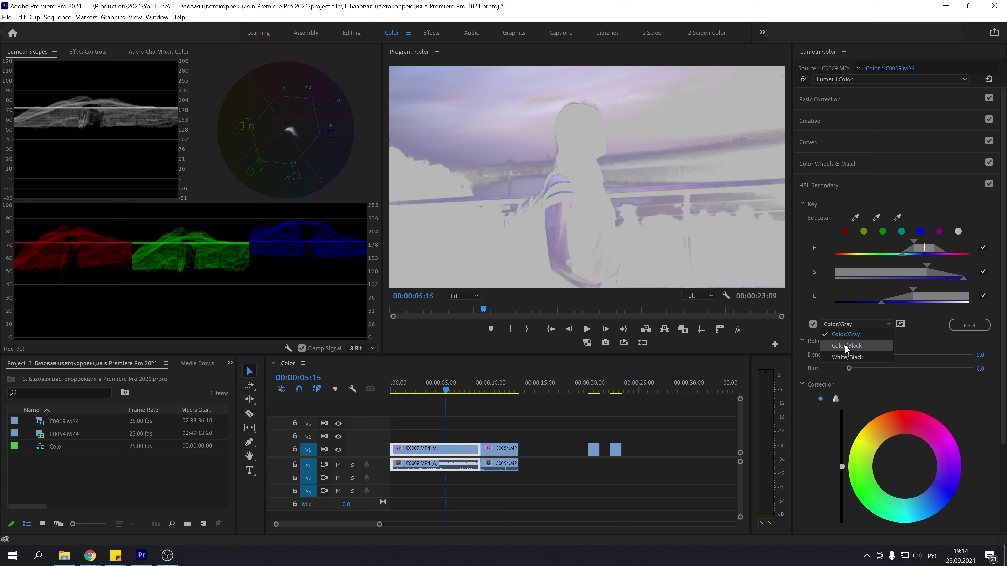
left_click(845, 344)
left_click(855, 324)
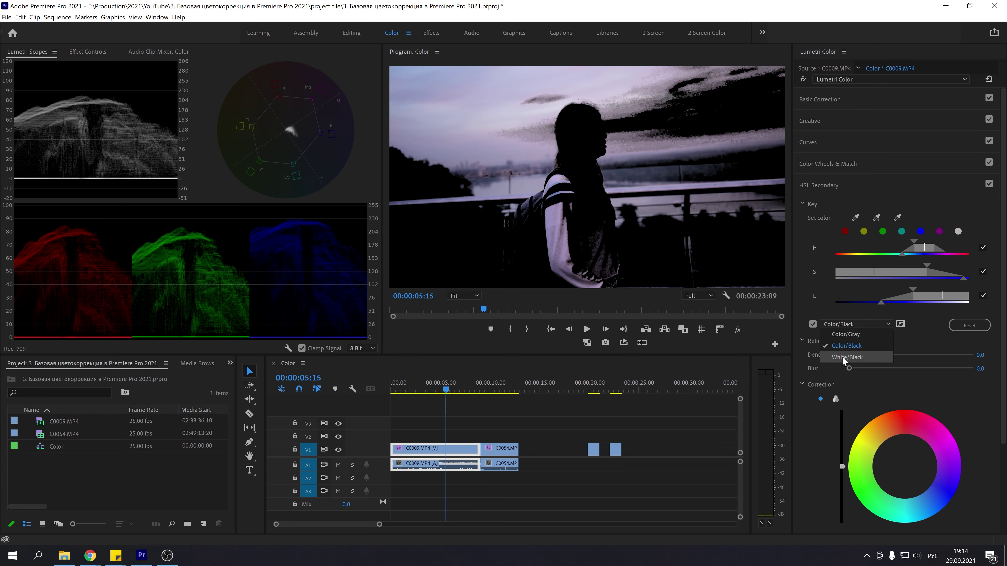
left_click(842, 358)
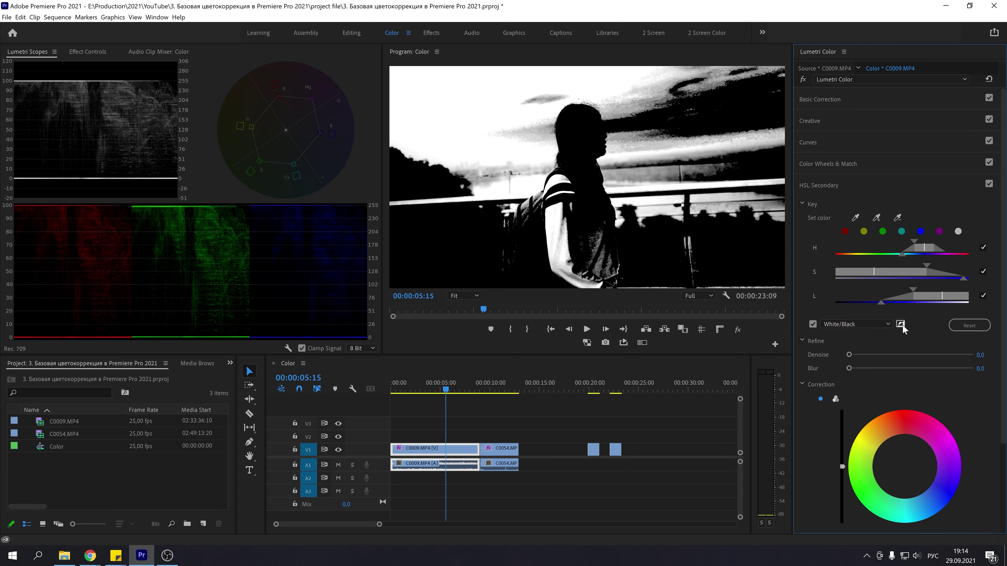
left_click(901, 324)
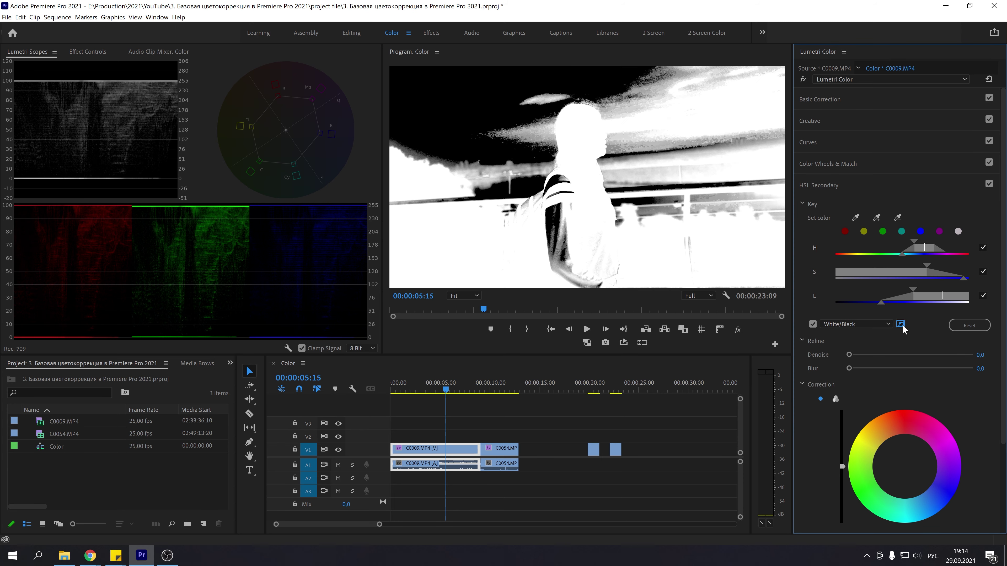
left_click(847, 324)
left_click(839, 334)
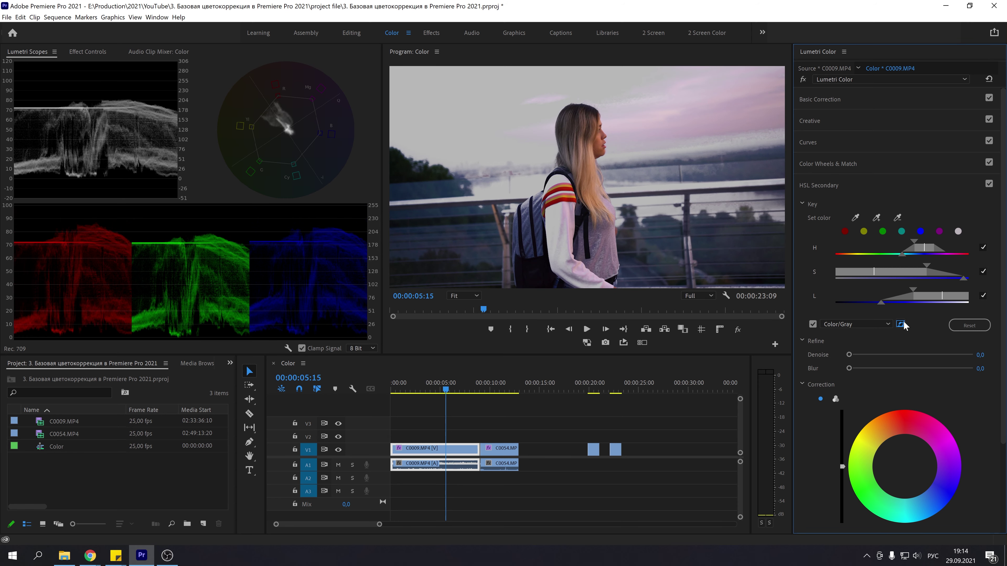
left_click(901, 325)
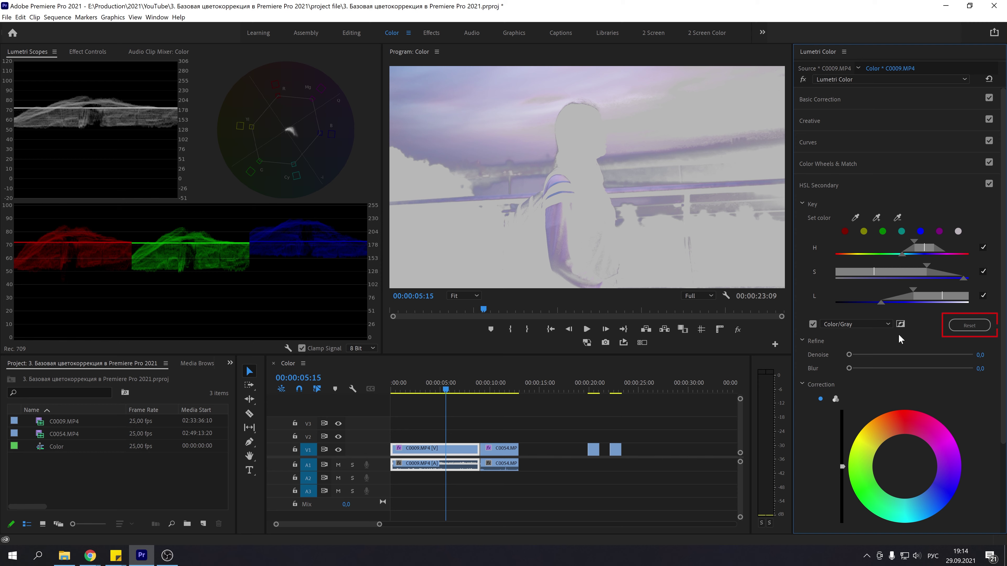
left_click(813, 324)
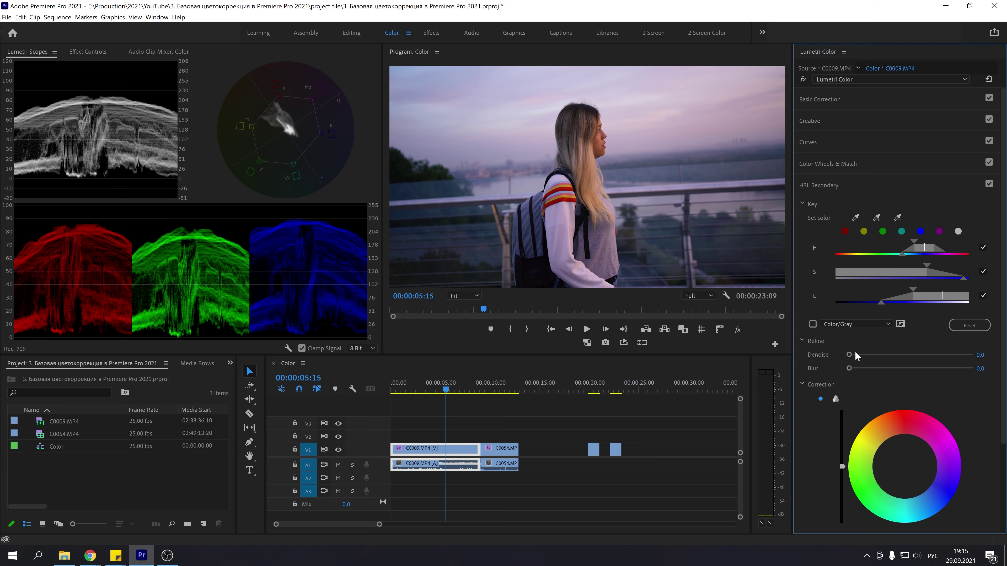
left_click_drag(849, 355, 1000, 369)
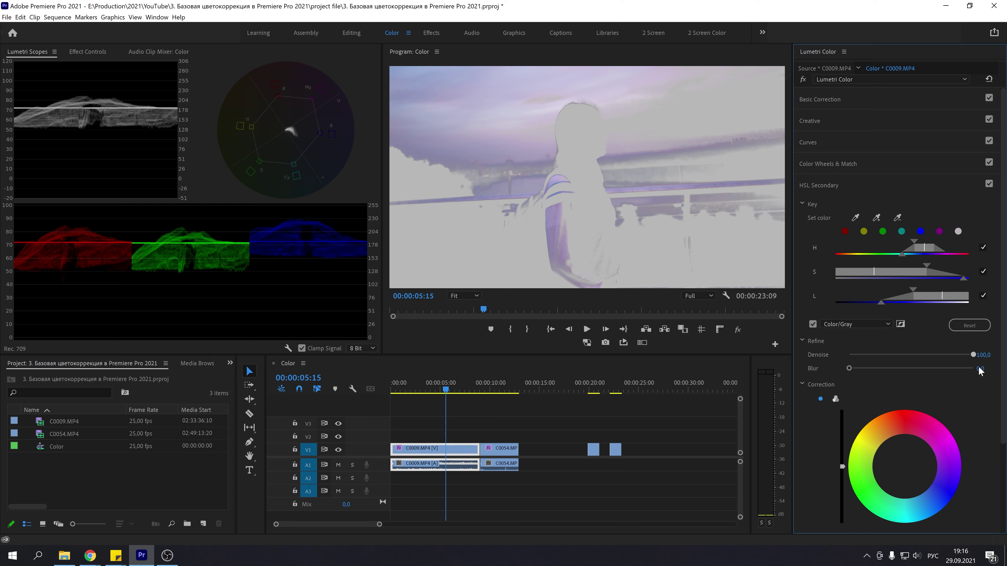
left_click_drag(980, 370, 883, 378)
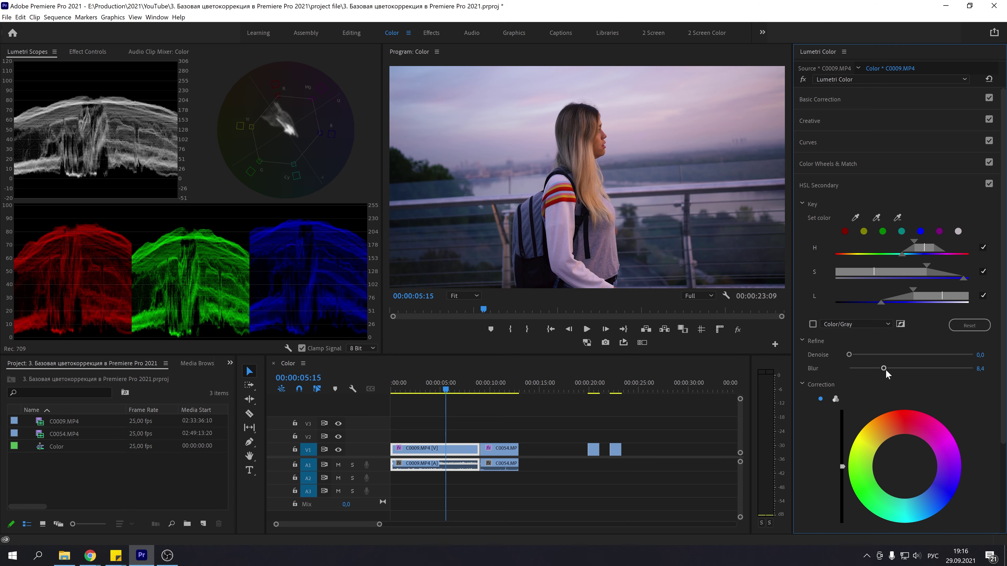
Try the single HSL Secondary wheel: tint the sky magenta, reset it, then tint it cyan and fine-tune
left_click(909, 462)
left_click_drag(909, 462, 942, 452)
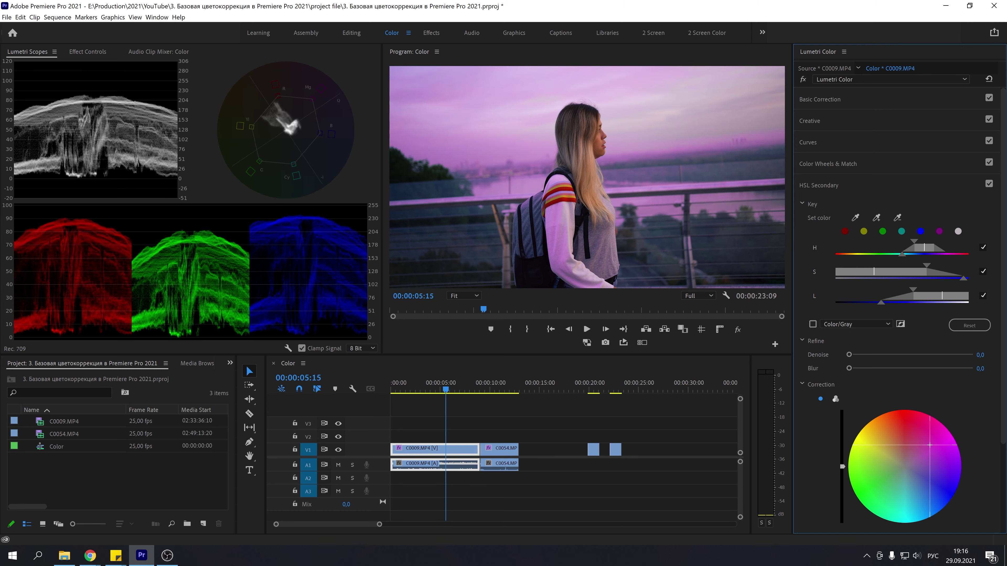
double_click(942, 451)
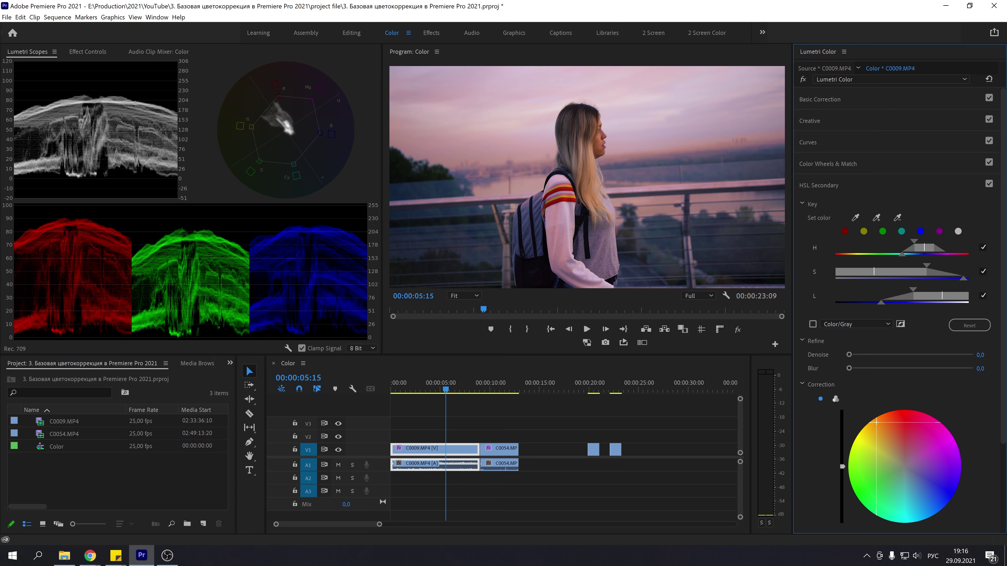
left_click_drag(871, 422, 870, 477)
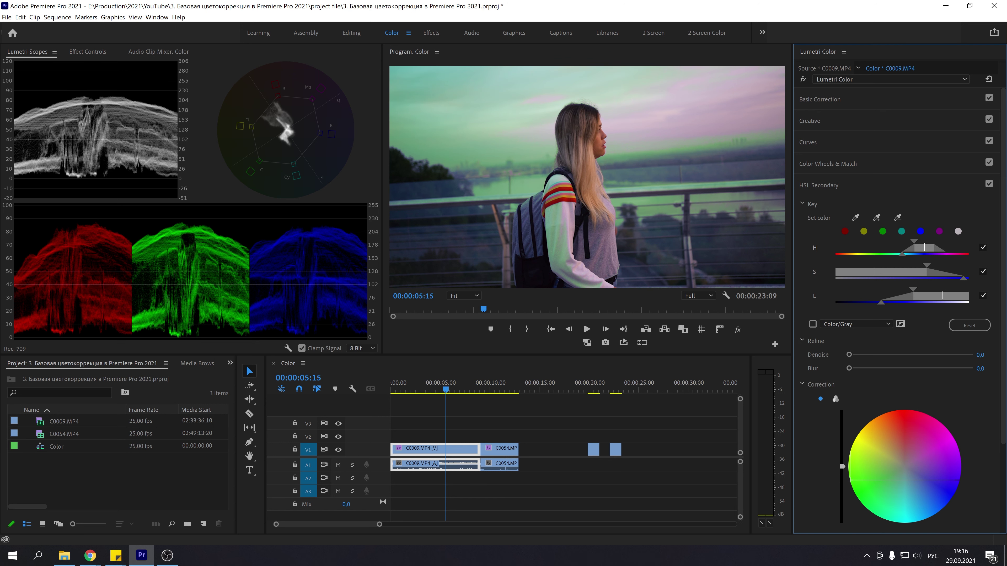
mouse_move(903, 523)
left_mouse_down()
mouse_move(837, 464)
mouse_move(842, 414)
mouse_move(842, 460)
left_mouse_up()
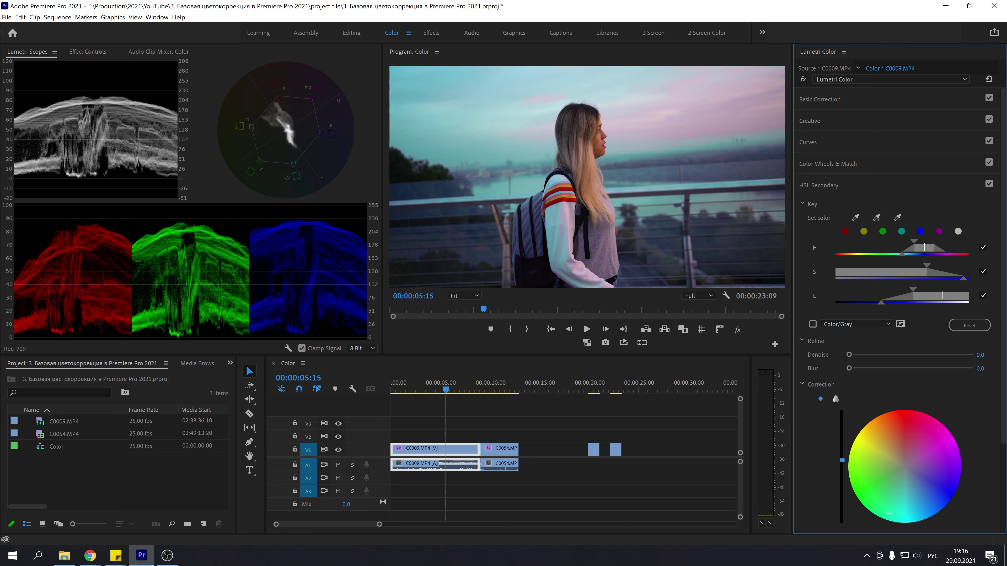
Switch to three-way wheels, pushing Midtones toward blue, Shadows toward green-yellow and Highlights toward cyan-blue
left_click(835, 399)
left_click_drag(898, 444, 928, 450)
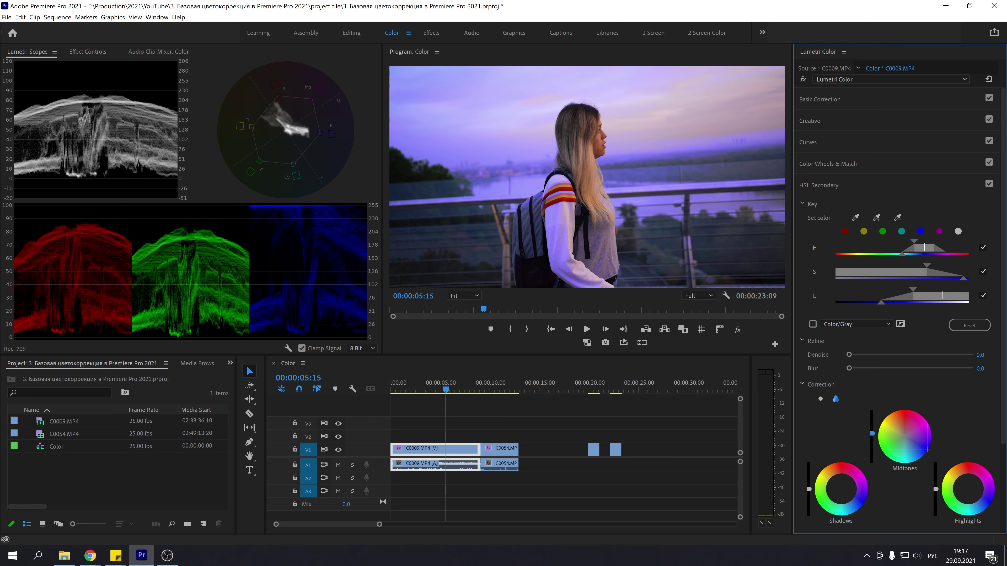
left_click_drag(839, 506, 820, 473)
mouse_move(955, 490)
left_mouse_down()
mouse_move(950, 510)
mouse_move(994, 483)
left_mouse_up()
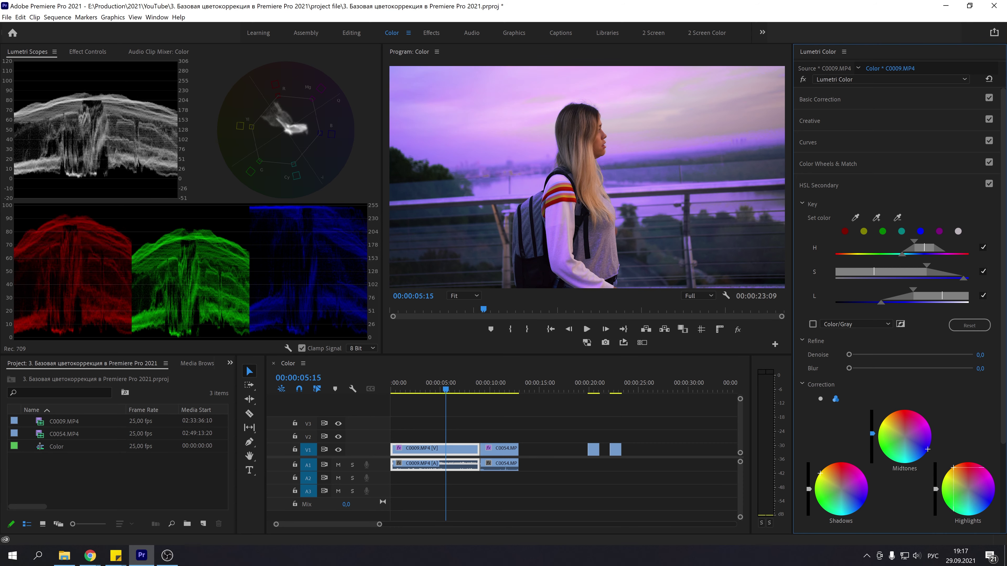
Drag the keyed sky's Tint to -100 and adjust its Contrast
scroll(971, 456, "down", 3)
mouse_move(913, 426)
left_mouse_down()
mouse_move(1006, 436)
mouse_move(847, 445)
left_mouse_up()
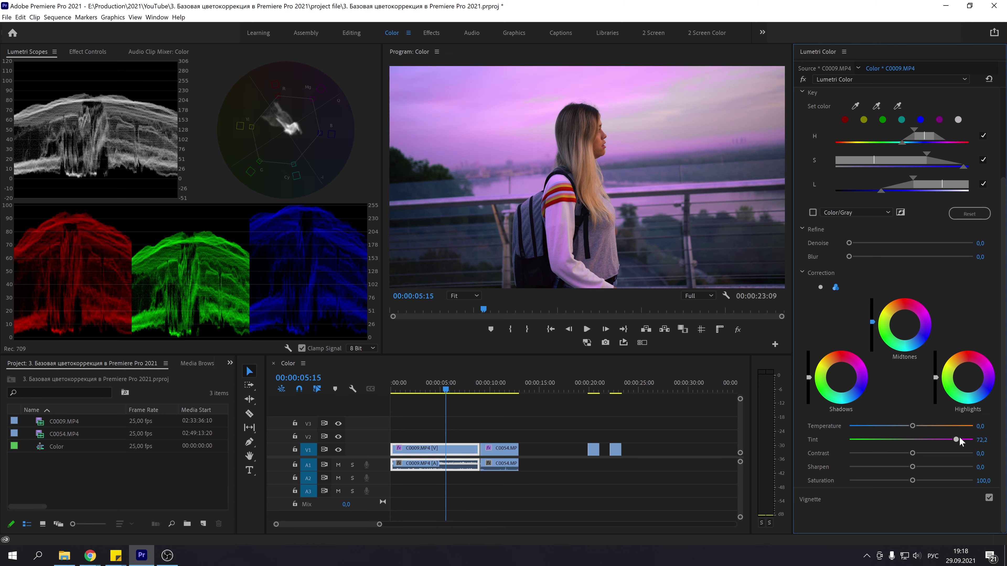
mouse_move(913, 453)
left_mouse_down()
mouse_move(890, 469)
mouse_move(973, 466)
mouse_move(783, 468)
left_mouse_up()
Bring Sharpen back to about zero and add a slight -3,0 Vignette Amount
mouse_move(849, 466)
left_mouse_down()
mouse_move(973, 481)
mouse_move(914, 480)
left_mouse_up()
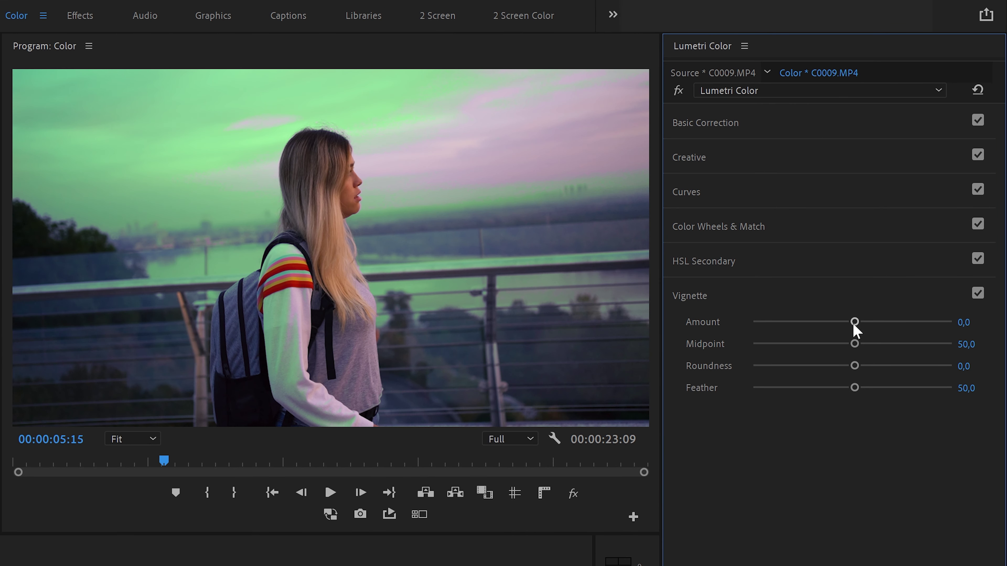
mouse_move(855, 322)
left_mouse_down()
mouse_move(735, 336)
mouse_move(952, 322)
mouse_move(704, 322)
left_mouse_up()
mouse_move(854, 343)
left_mouse_down()
mouse_move(1003, 375)
mouse_move(799, 377)
mouse_move(852, 367)
mouse_move(894, 402)
mouse_move(779, 413)
mouse_move(803, 419)
left_mouse_up()
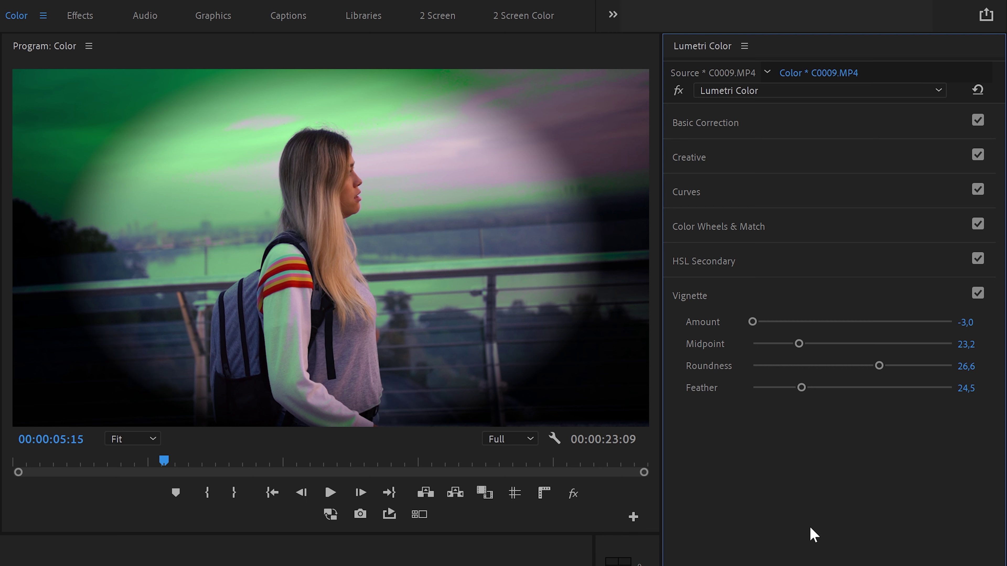
Compare the grade against the original with the fx bypass, then reset Lumetri Color to defaults
left_click(678, 91)
left_click(679, 91)
left_click(679, 91)
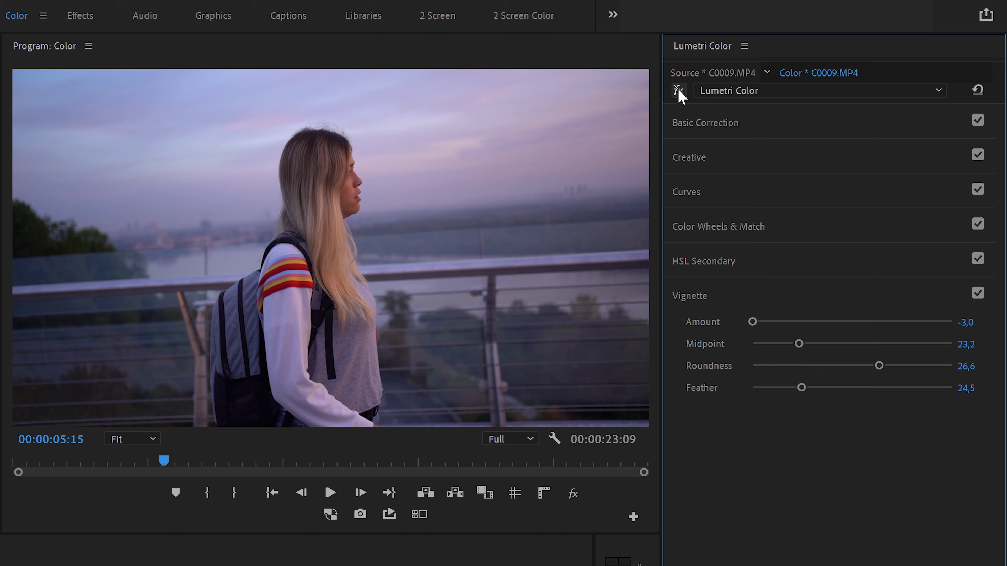
left_click(678, 91)
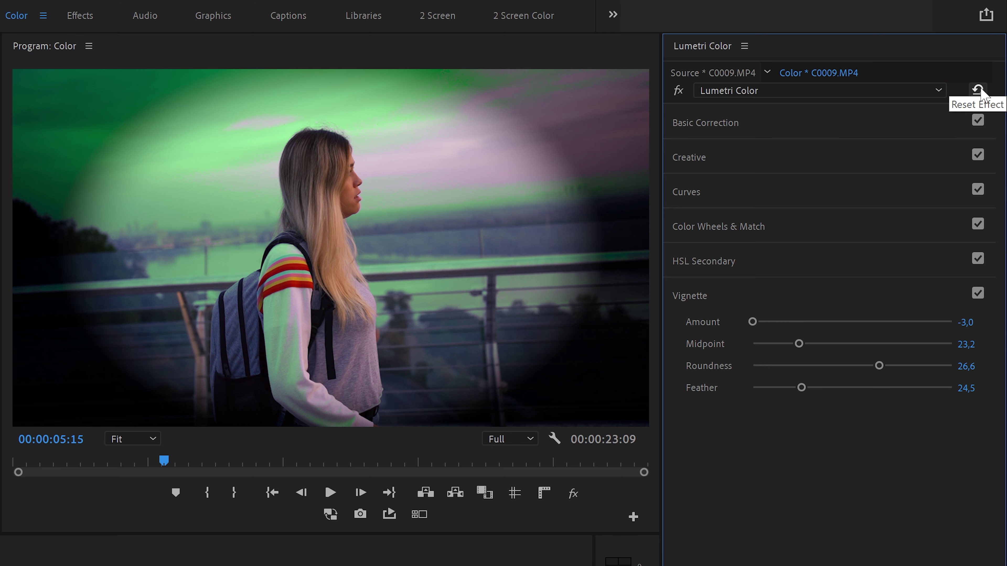
left_click(979, 90)
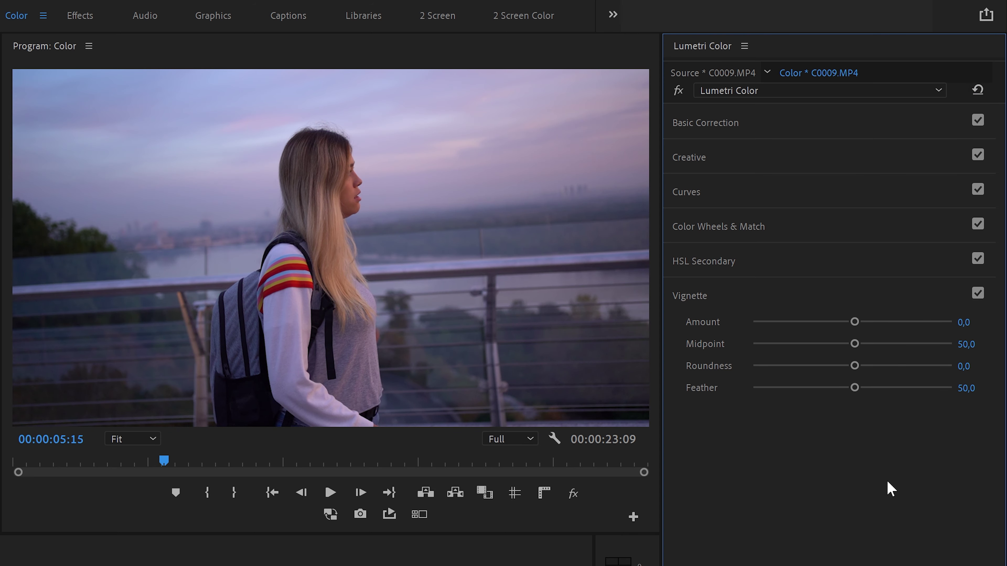